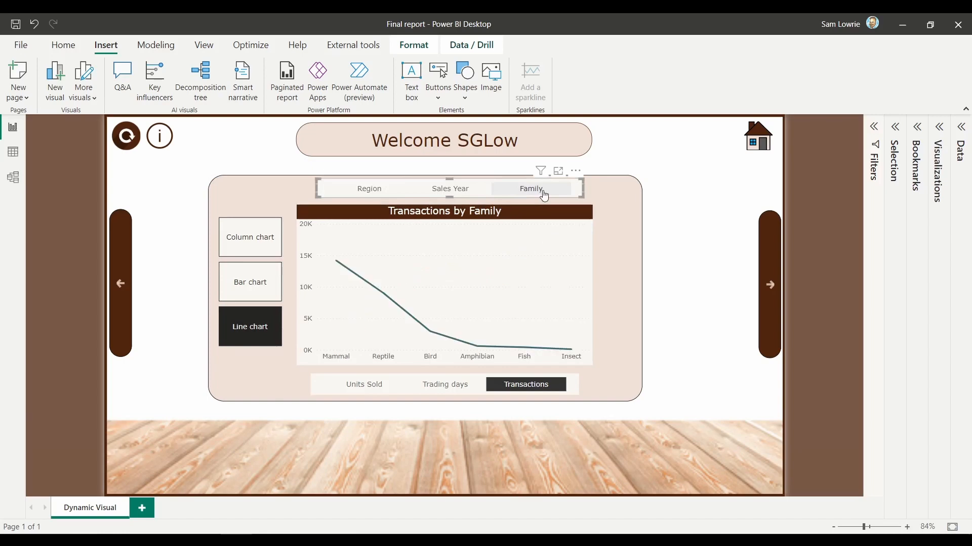
Step: Compare the example line chart by switching its measure between Units Sold, Trading days and Transactions
left_click(372, 384)
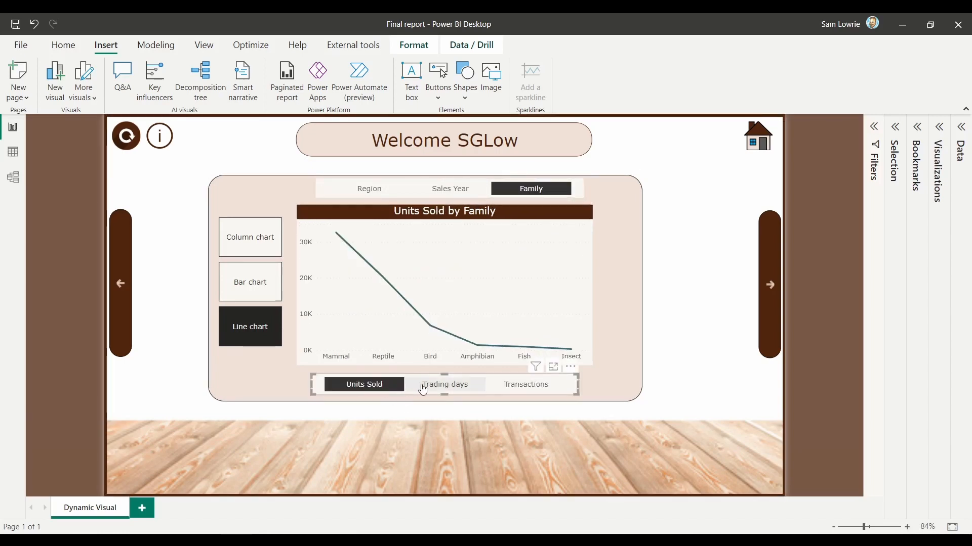
left_click(440, 387)
left_click(511, 389)
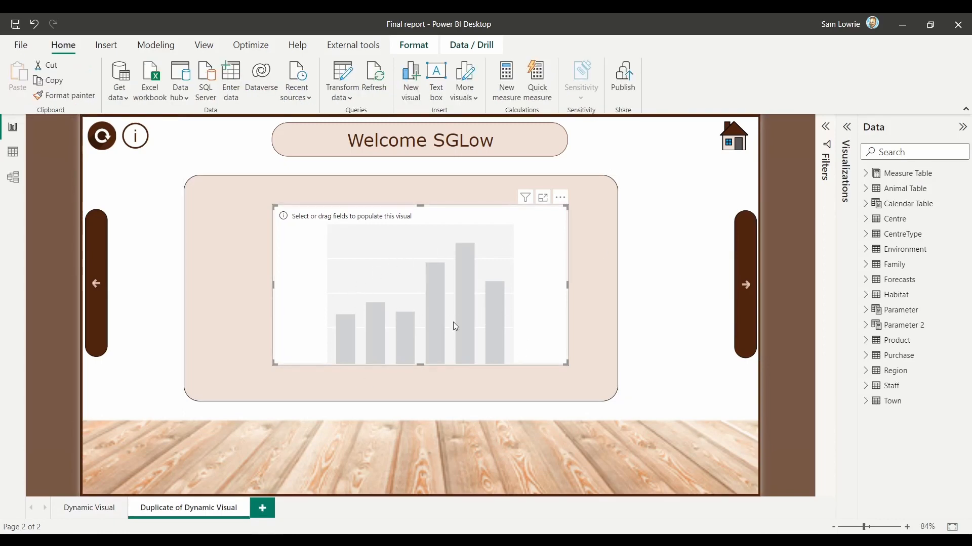
Step: Start a new fields parameter and name it Category
left_click(150, 50)
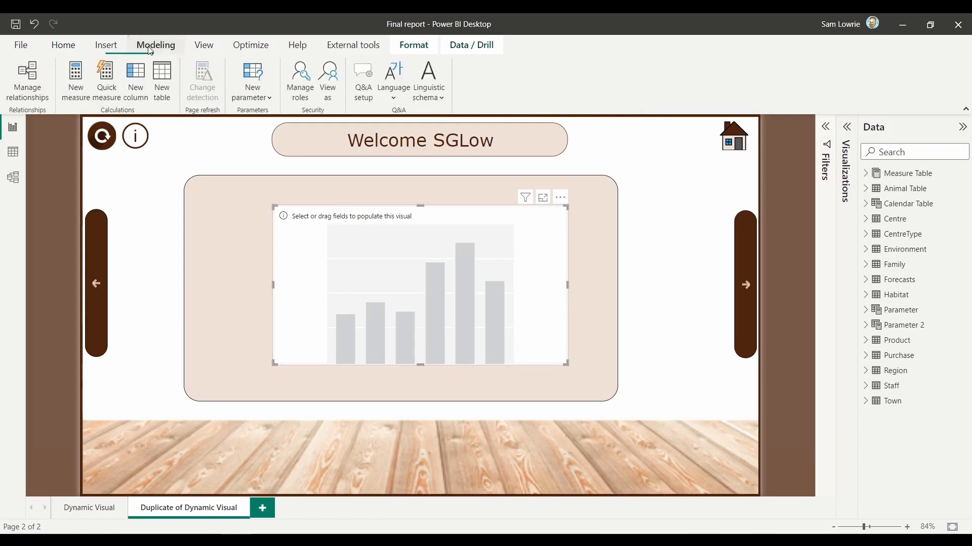
left_click(253, 96)
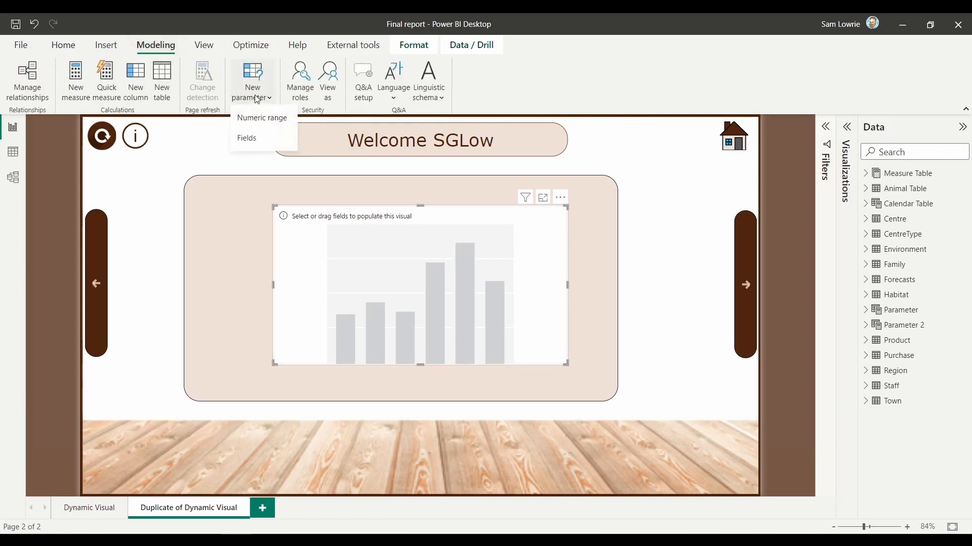
left_click(258, 138)
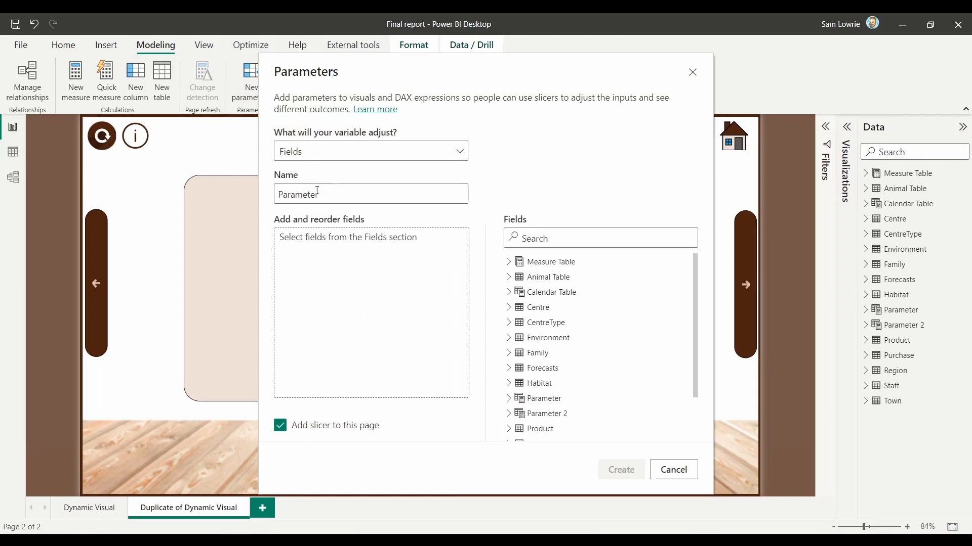
left_click_drag(325, 194, 240, 201)
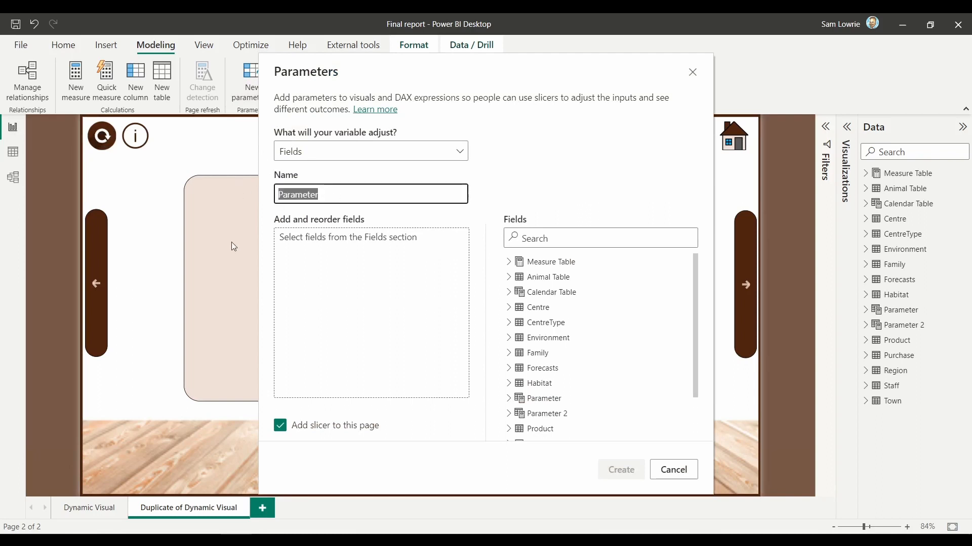
type("Category")
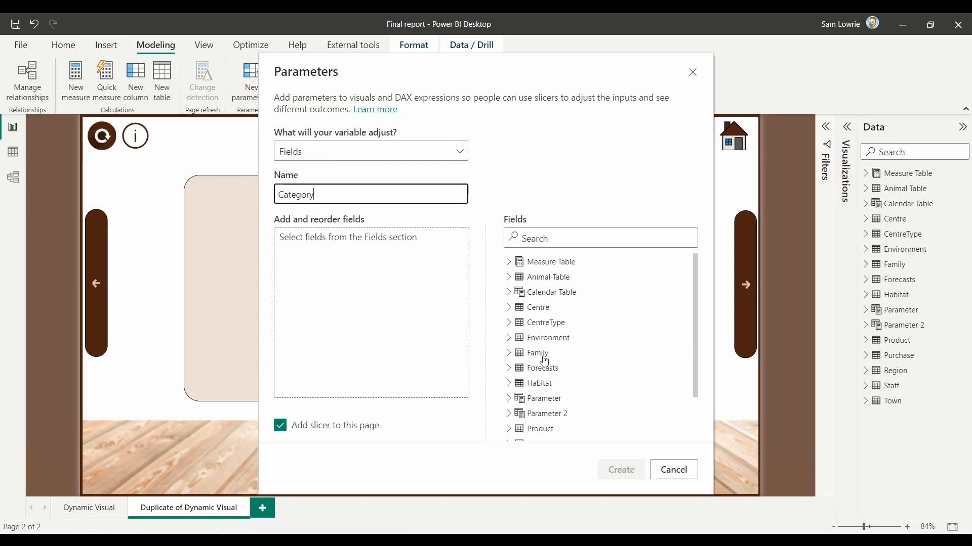
Step: Add RegionName from the Region table and FamilyName from the Family table to the Category parameter
scroll(557, 359, "down", 2)
left_click(508, 403)
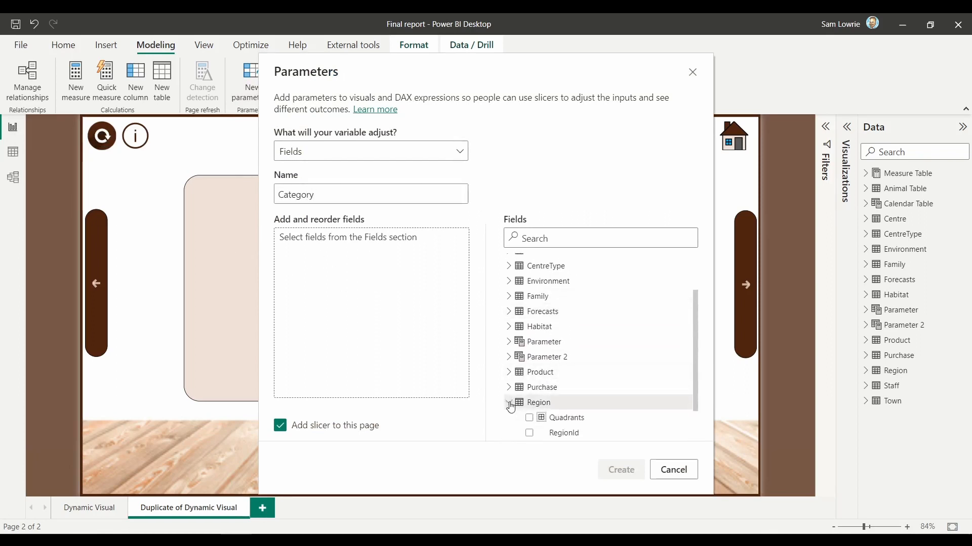
scroll(567, 425, "down", 1)
left_click_drag(579, 405, 360, 275)
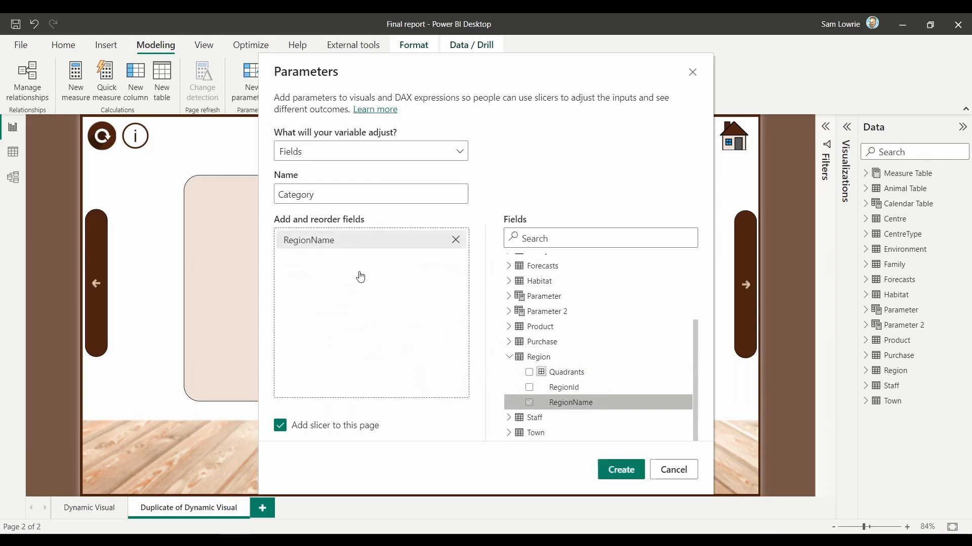
left_click(509, 357)
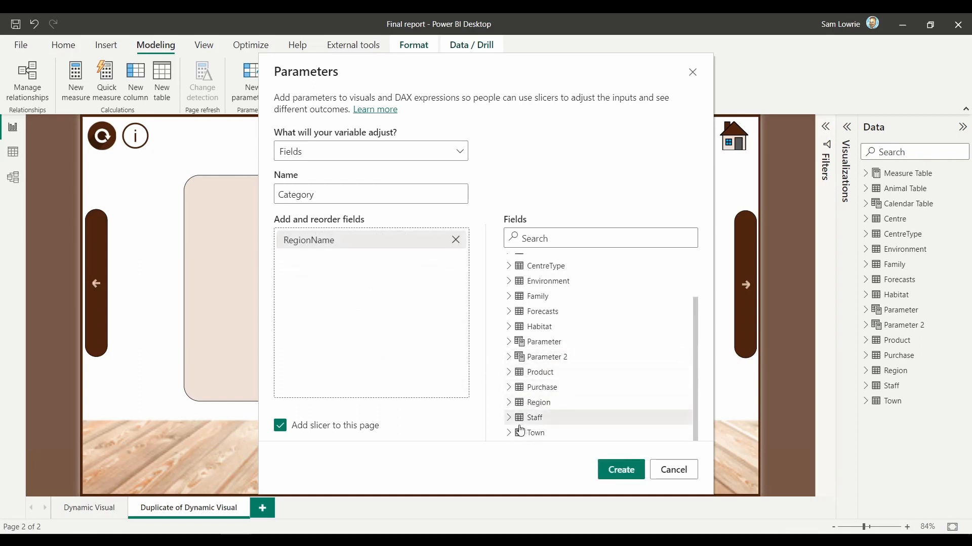
left_click(509, 296)
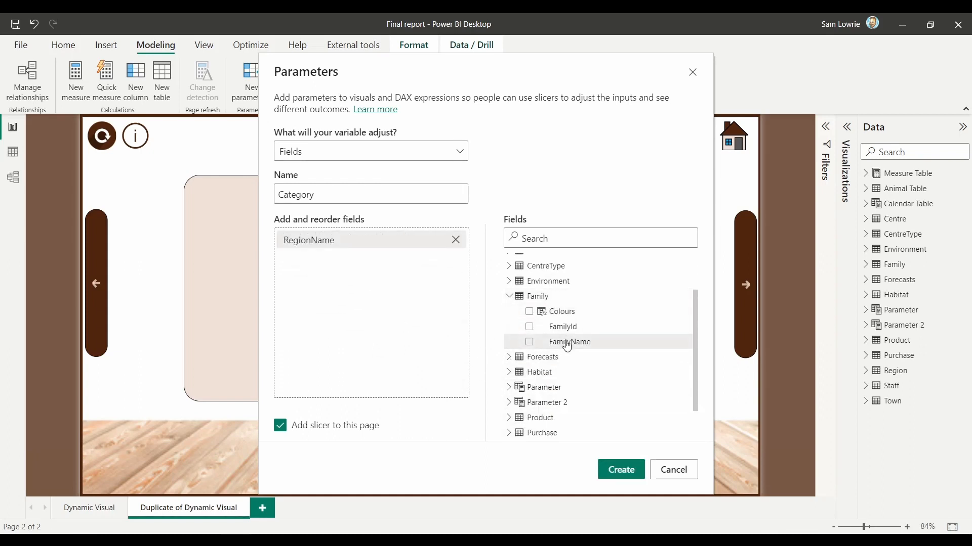
left_click_drag(569, 342, 373, 311)
left_click(508, 299)
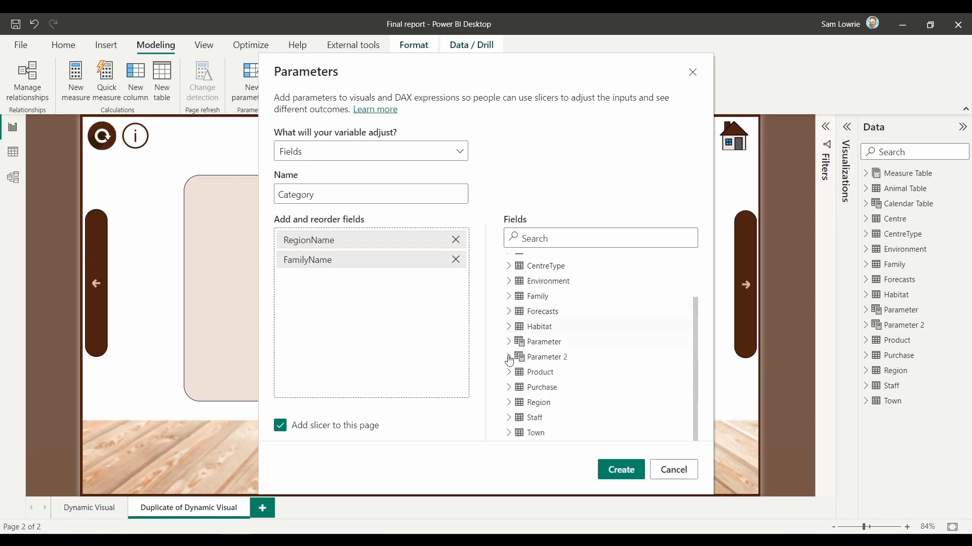
Step: Add Calendar Year from the Calendar Table as the third field and create the parameter with a slicer on the page
scroll(514, 389, "up", 3)
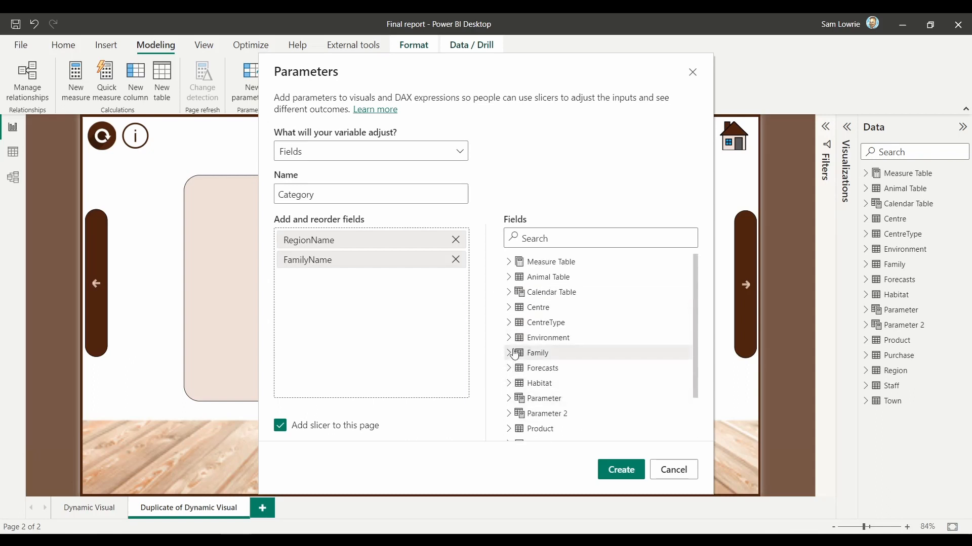
left_click(508, 292)
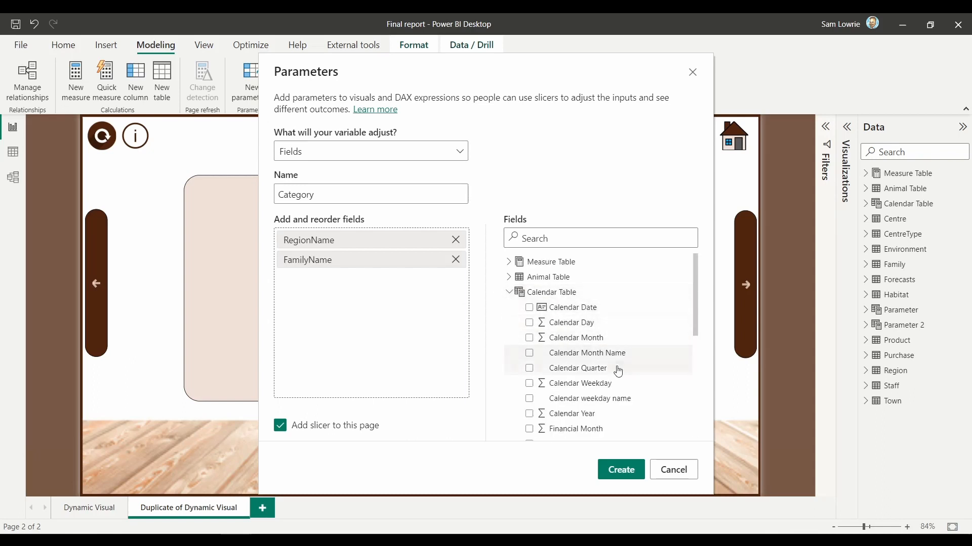
left_click_drag(605, 413, 338, 305)
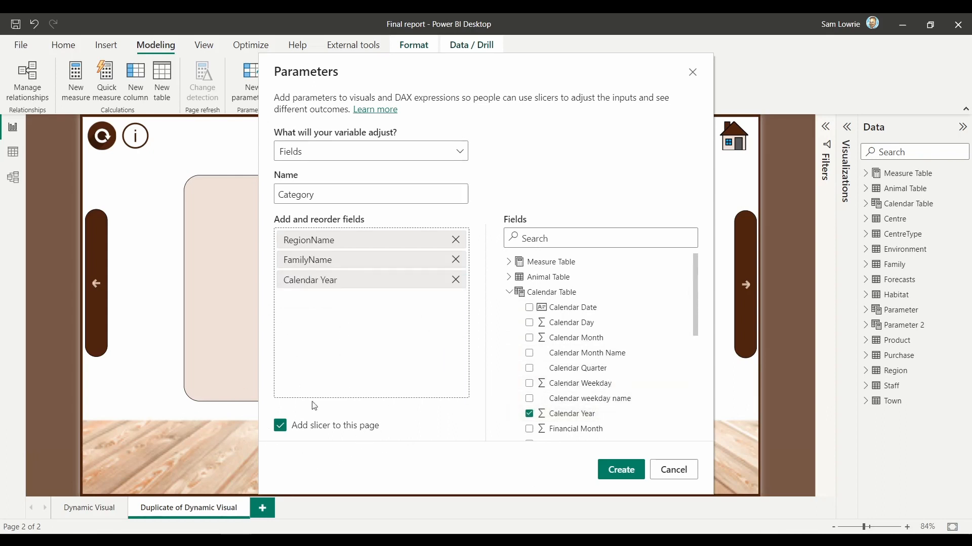
left_click(610, 476)
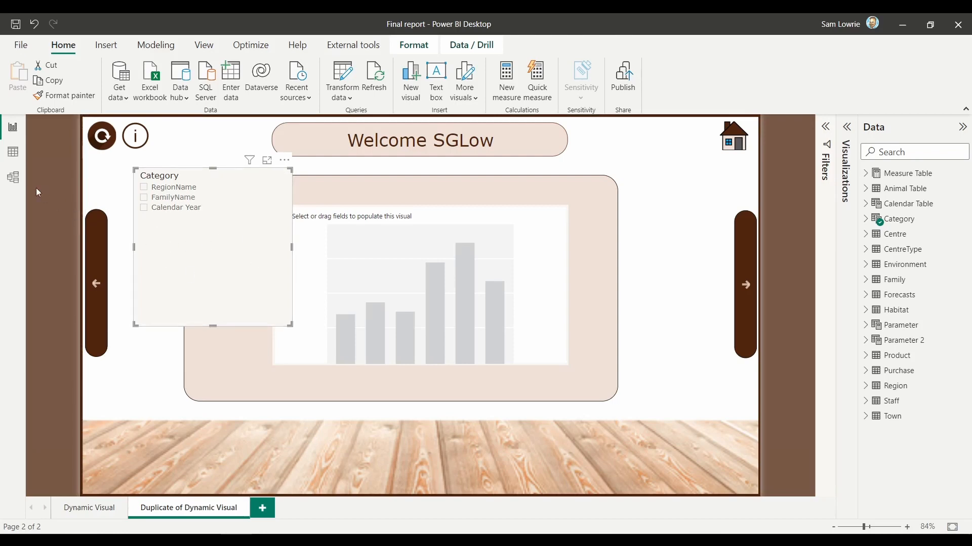
Step: In the Category table's DAX definition, shorten the RegionName and FamilyName labels to "Region" and "Family"
left_click(20, 160)
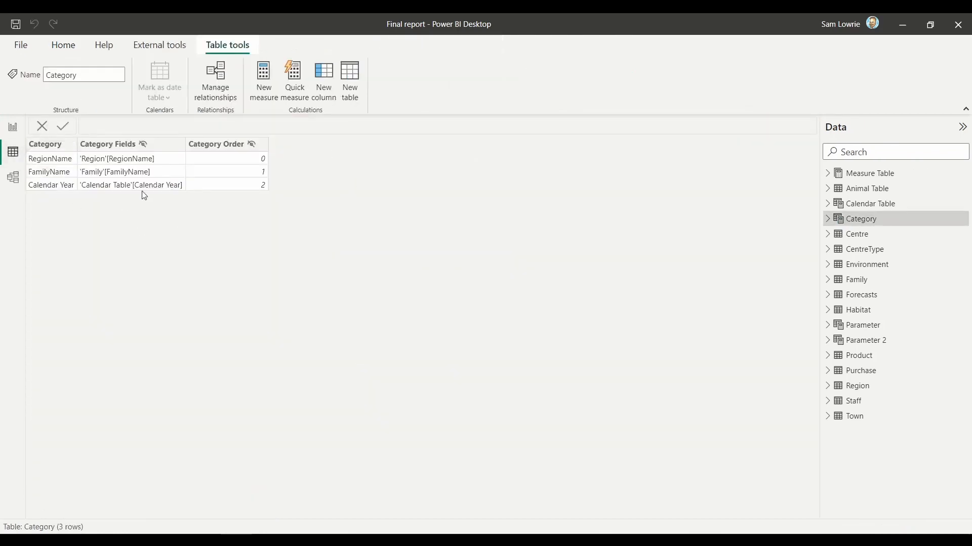
left_click(117, 147)
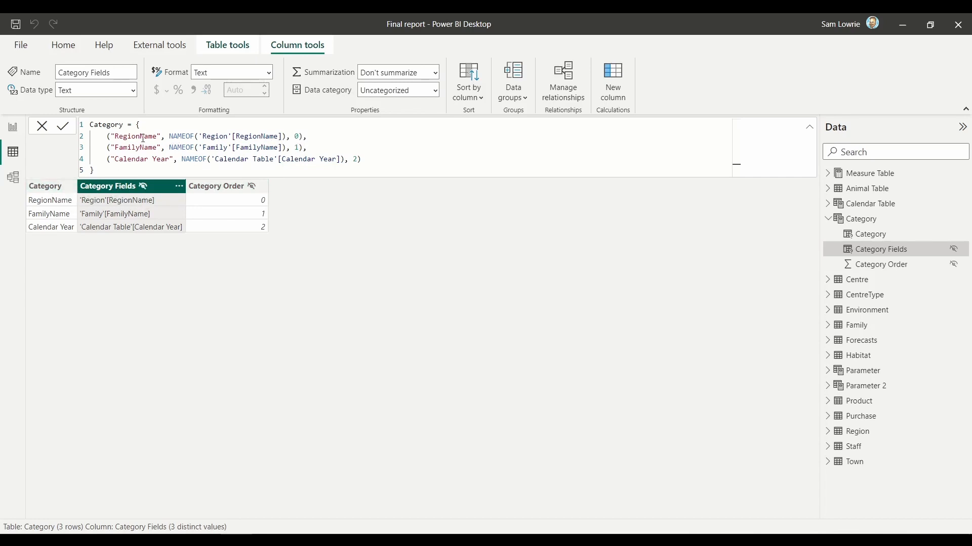
left_click_drag(141, 135, 154, 136)
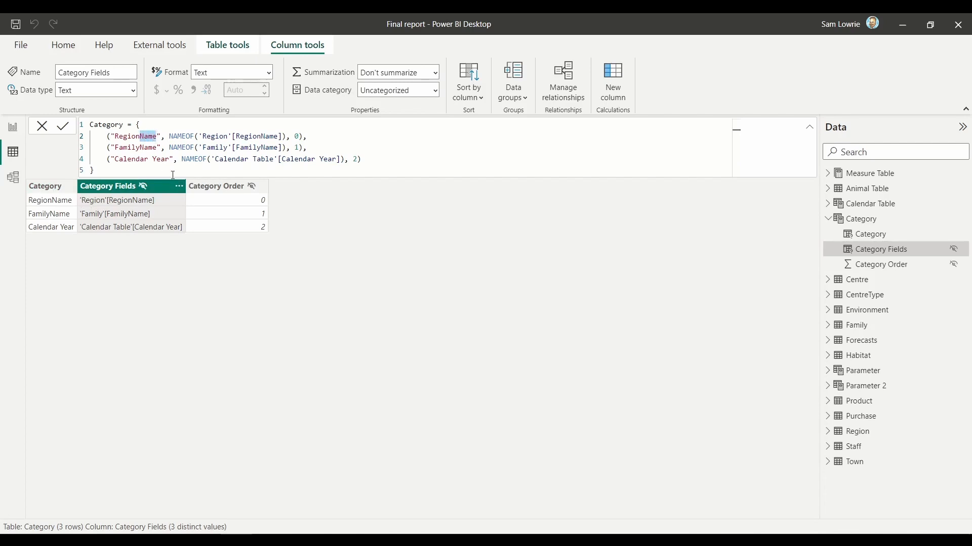
key("BackSpace")
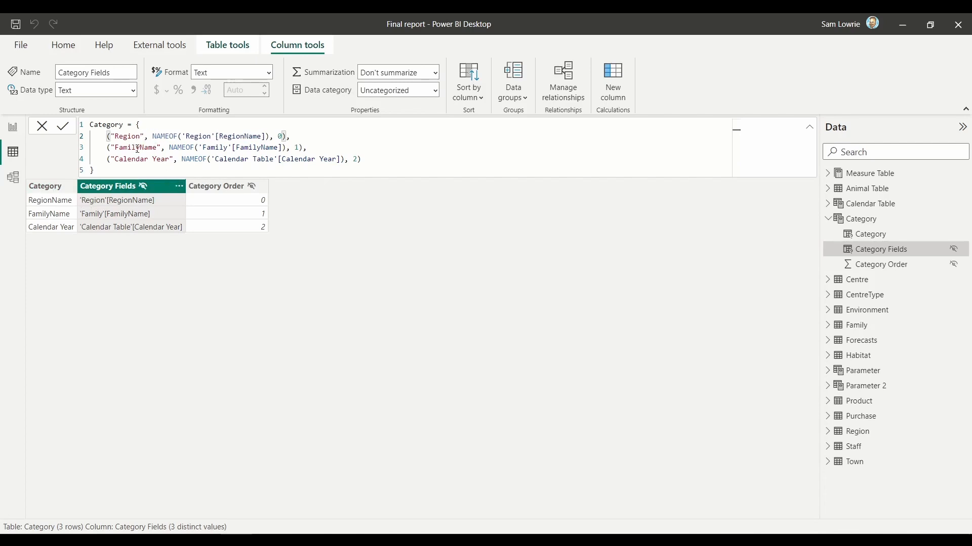
left_click_drag(140, 148, 148, 147)
key("BackSpace")
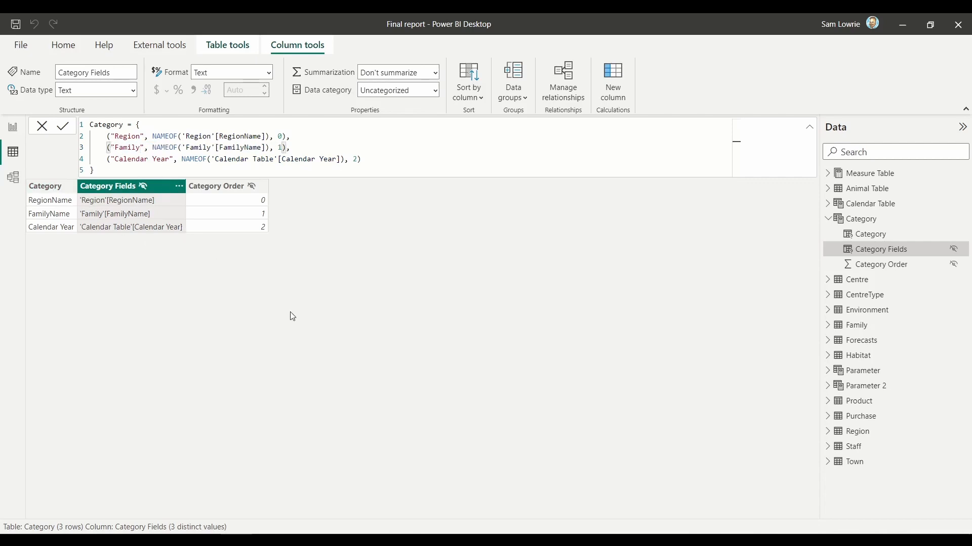
key("Return")
Step: Return to the report page and set the Category slicer's style to Tile
left_click(14, 128)
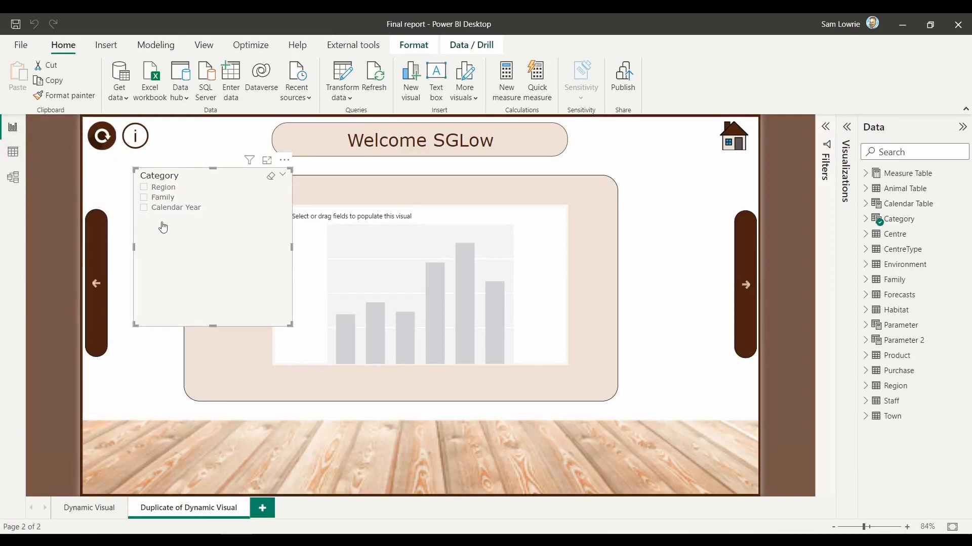
left_click(849, 129)
left_click(803, 169)
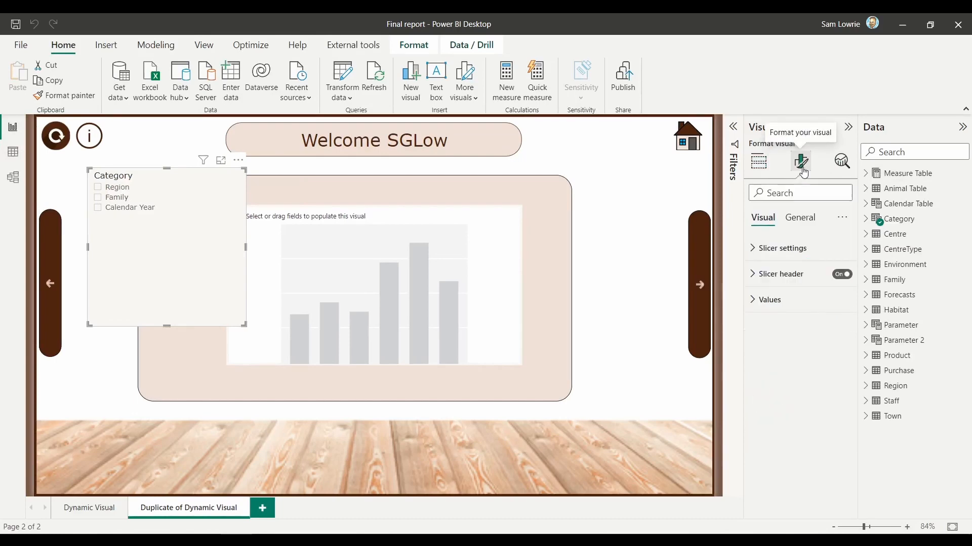
left_click(779, 249)
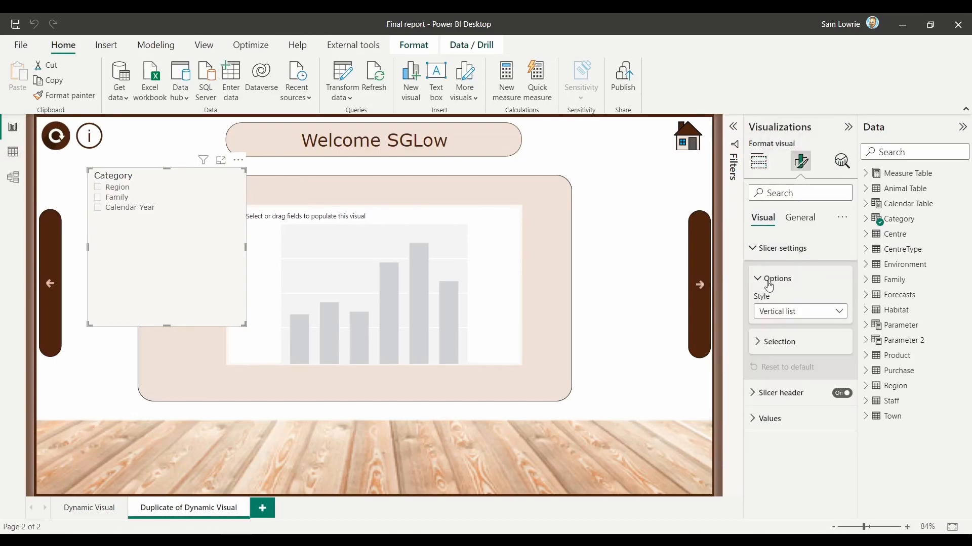
left_click(779, 312)
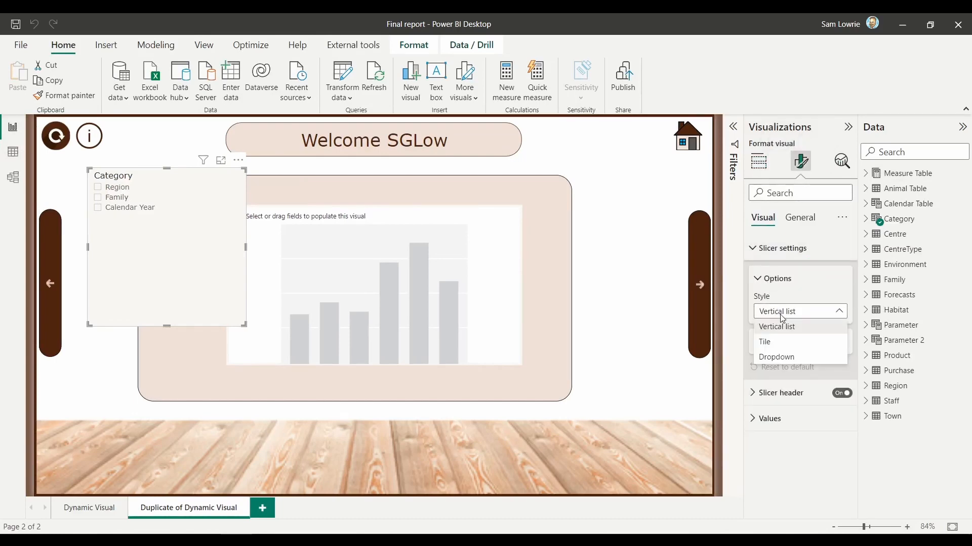
left_click(774, 343)
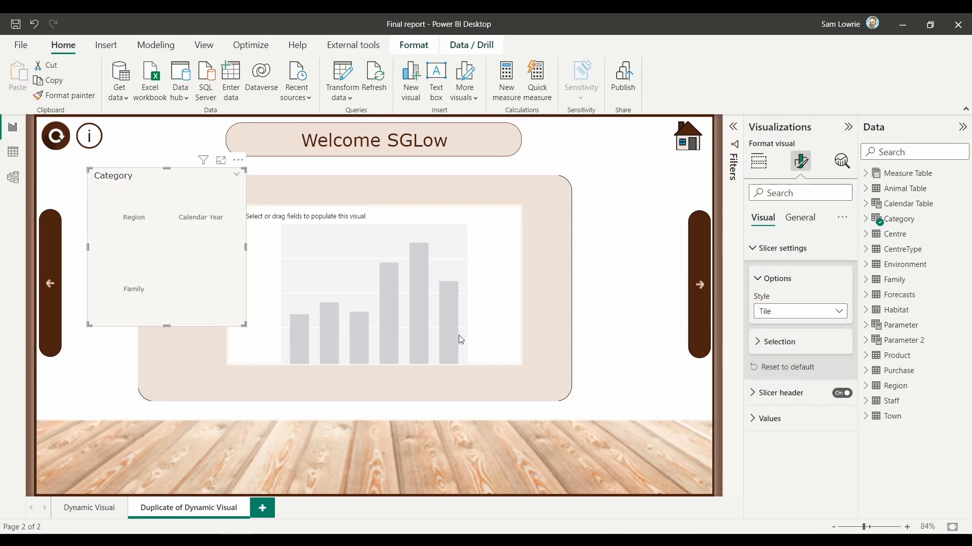
Step: Resize the Category slicer into a single wide row and place it above the empty chart inside the rounded panel
left_click_drag(245, 325, 418, 195)
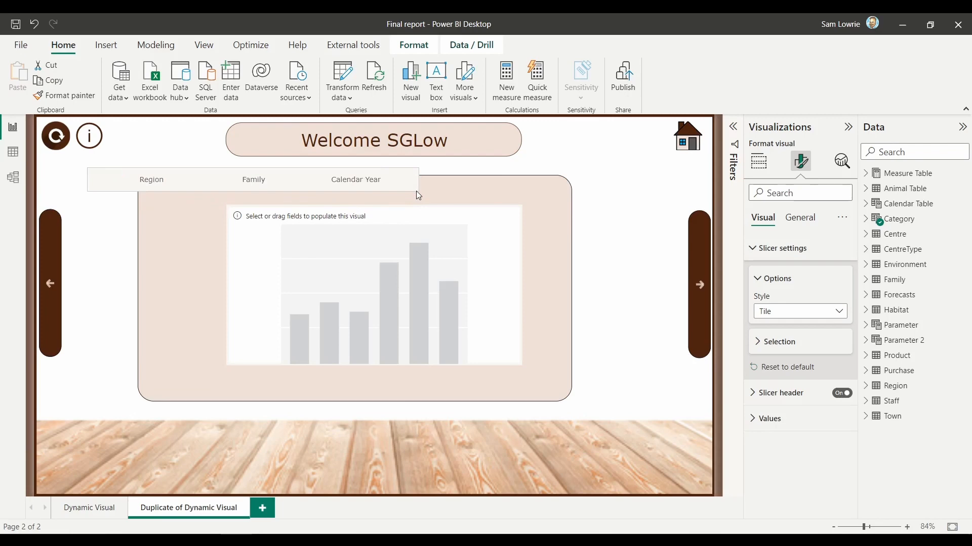
left_click_drag(279, 186, 401, 196)
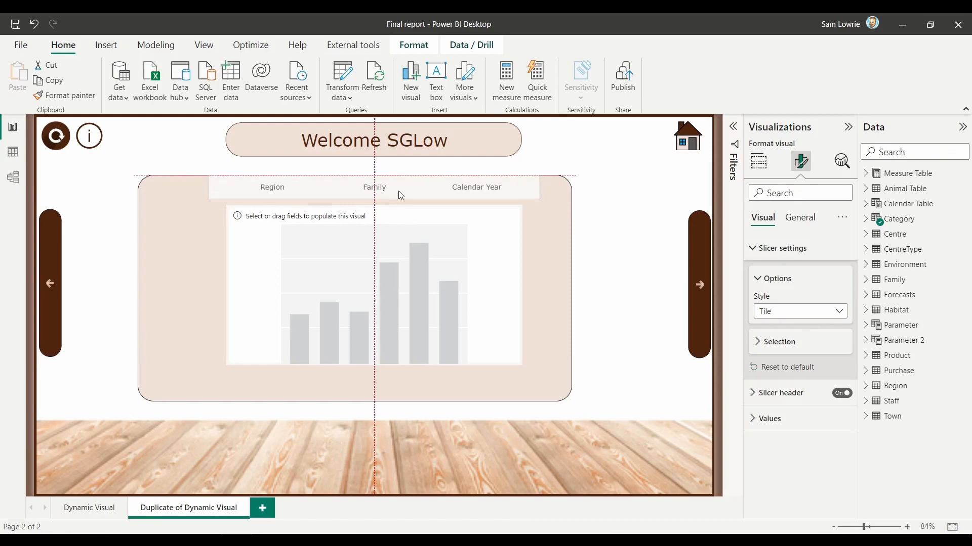
left_click_drag(398, 191, 406, 192)
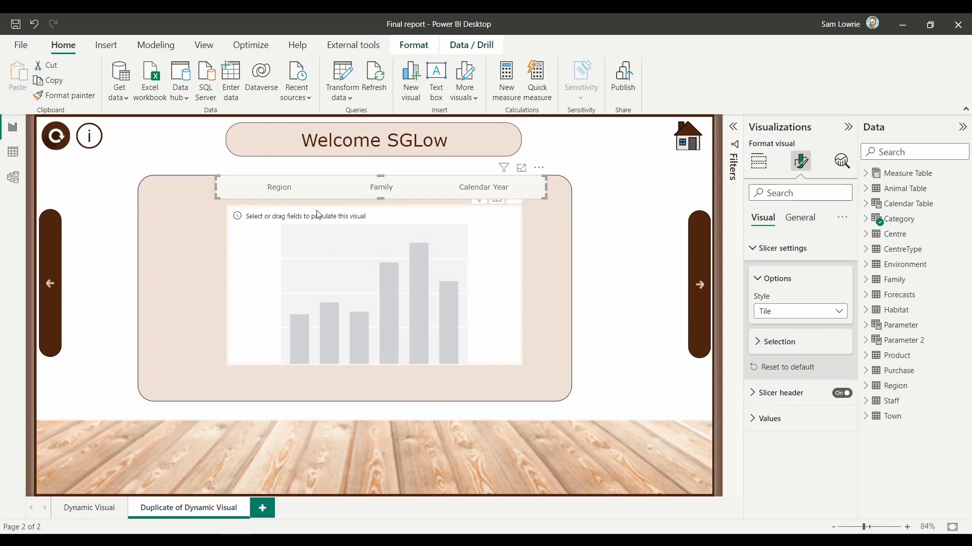
Step: Create a new measure in the Measure Table defined as Sum of Qty = SUM(Purchase[Quantity])
left_click(865, 173)
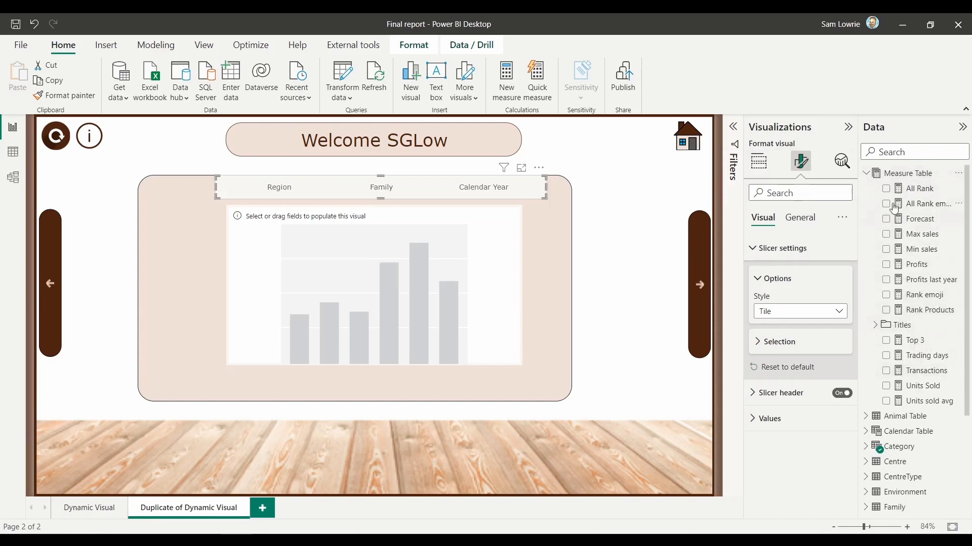
right_click(892, 177)
left_click(863, 182)
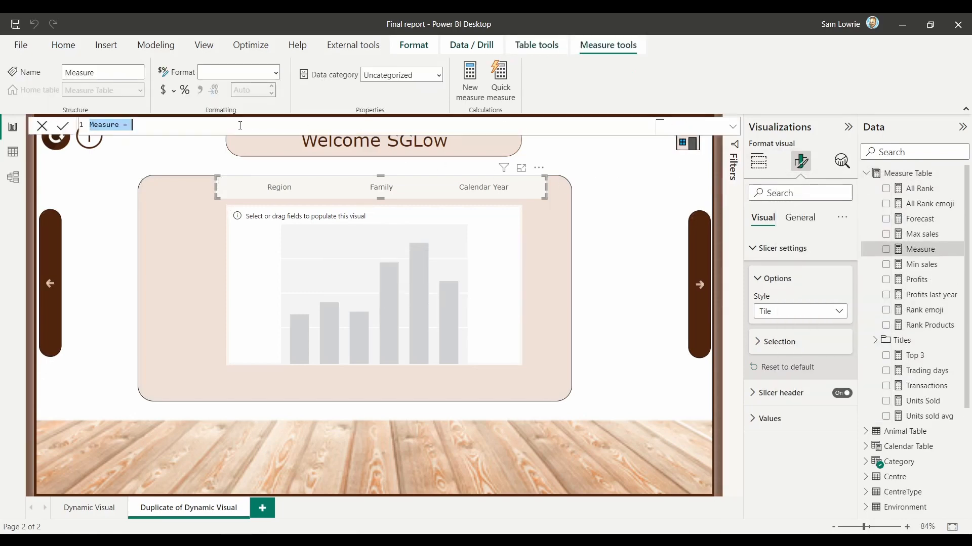
type("Sum ")
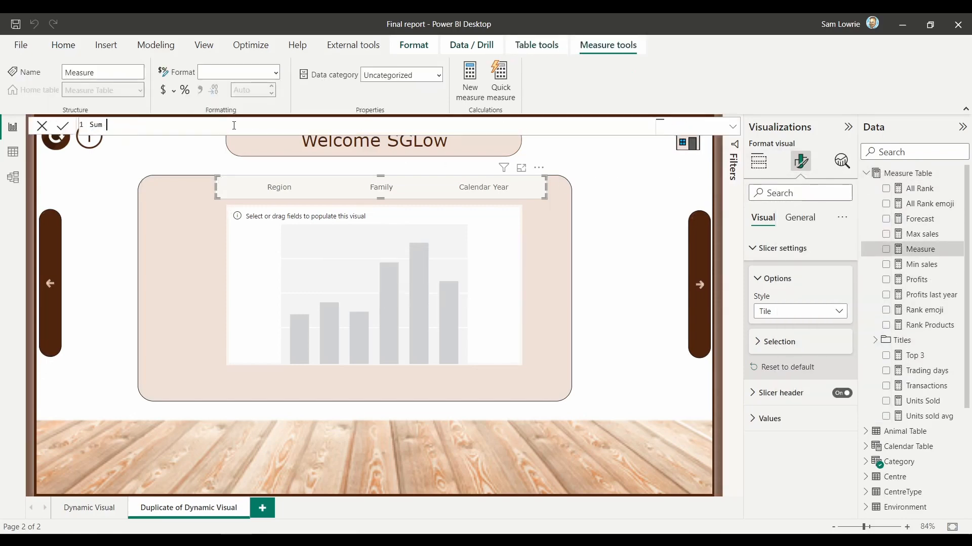
type("of ")
type("Qty = SUM(Purchase[Quantity]")
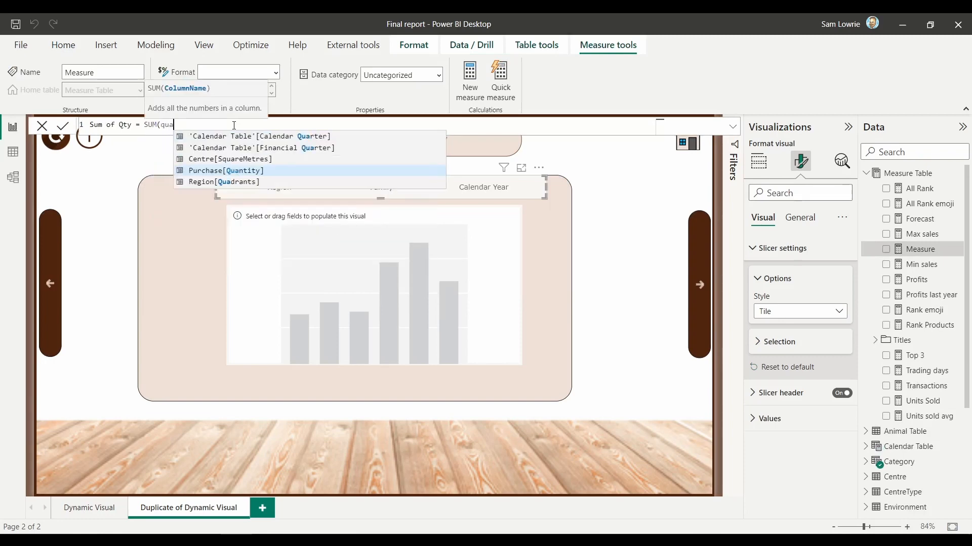
type(")")
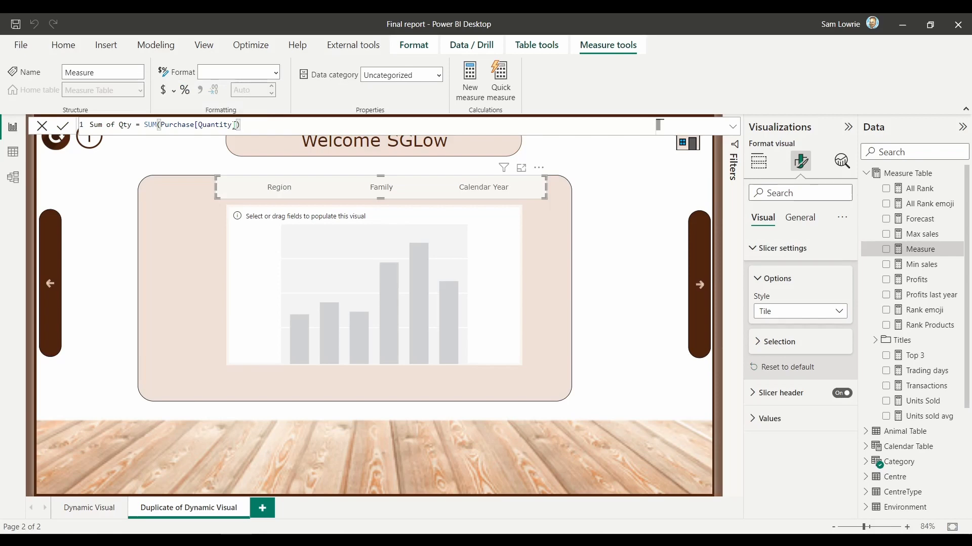
key("Return")
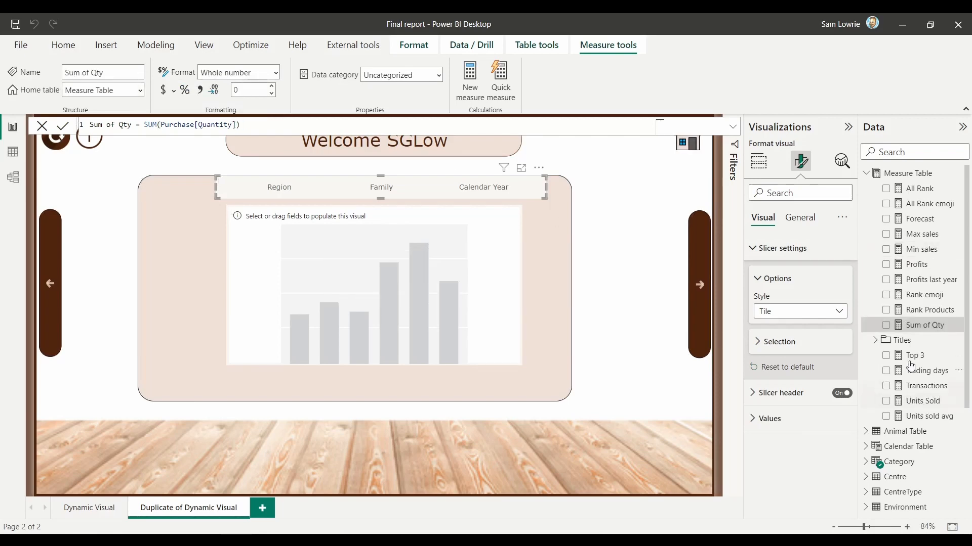
Step: Start a new fields parameter and add Units Sold, Transactions and Trading days from the Measure Table
left_click(156, 45)
left_click(245, 104)
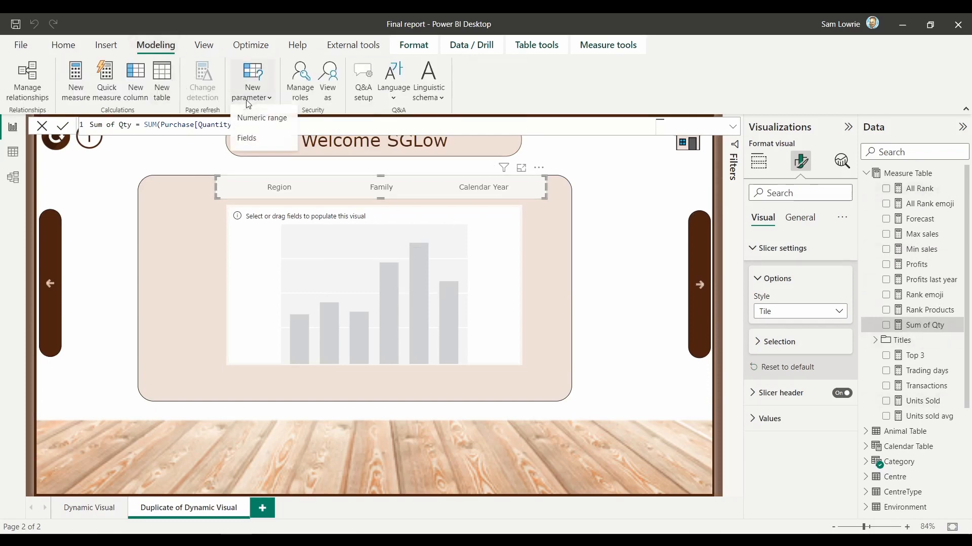
left_click(249, 147)
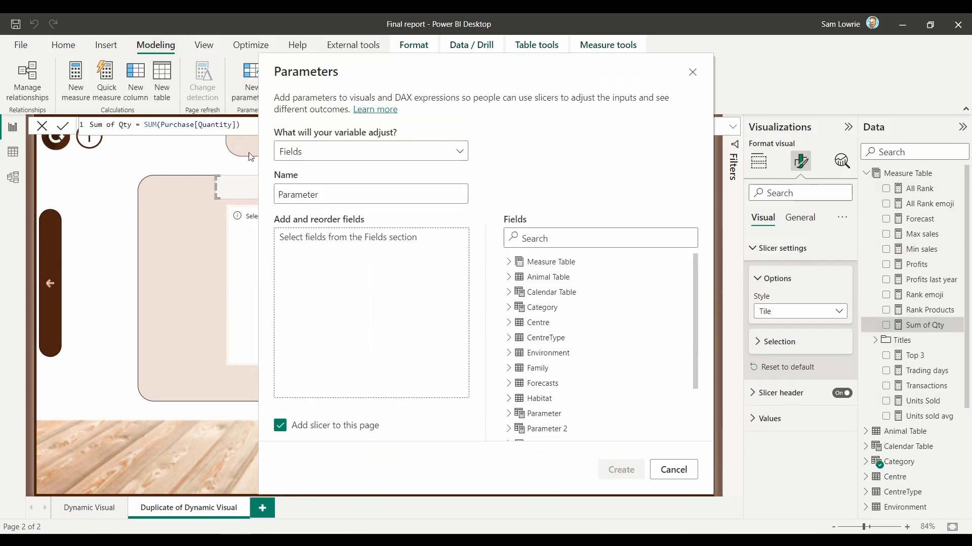
left_click(507, 263)
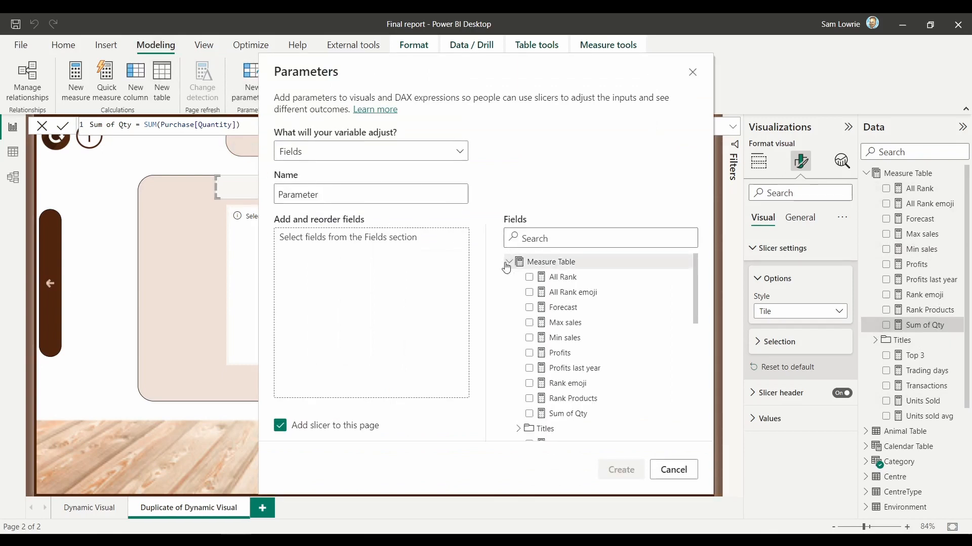
scroll(606, 370, "down", 2)
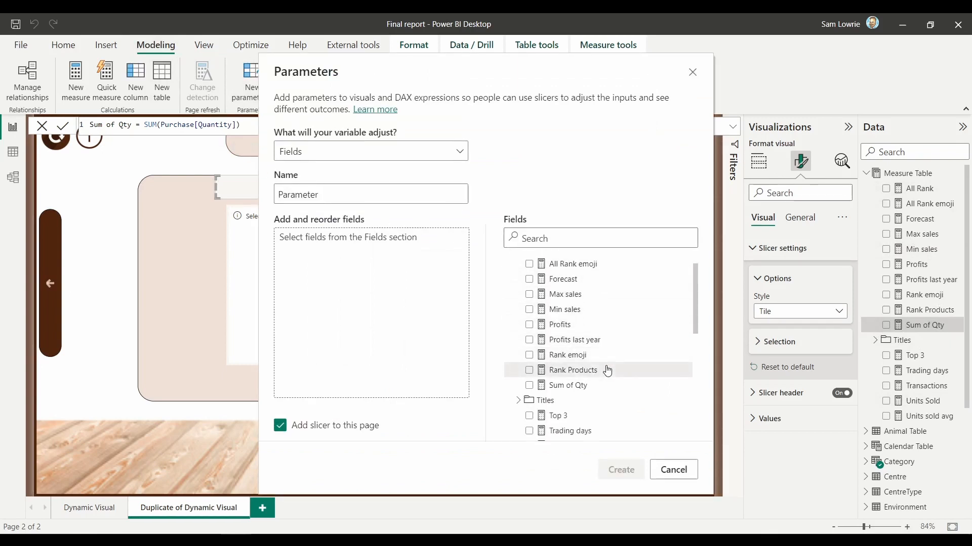
scroll(607, 371, "down", 3)
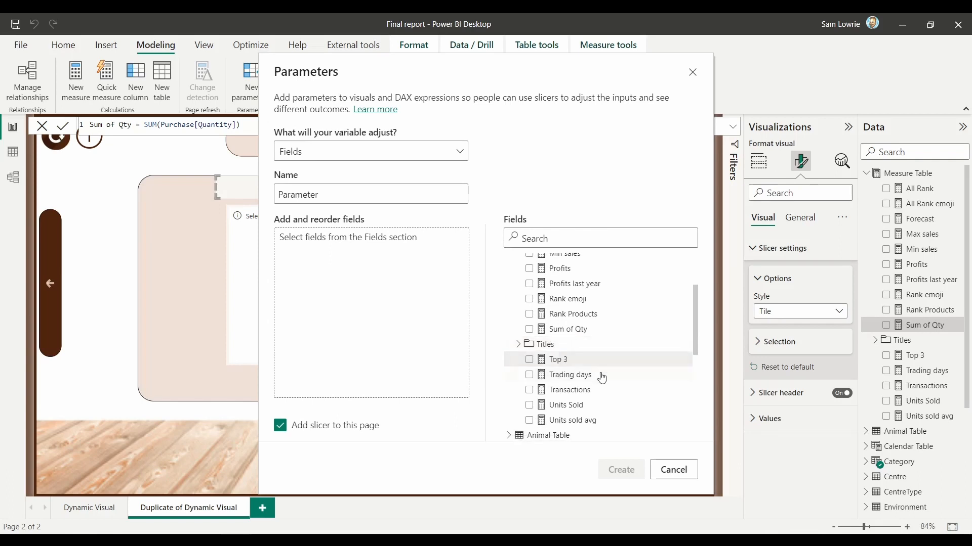
left_click_drag(571, 405, 387, 322)
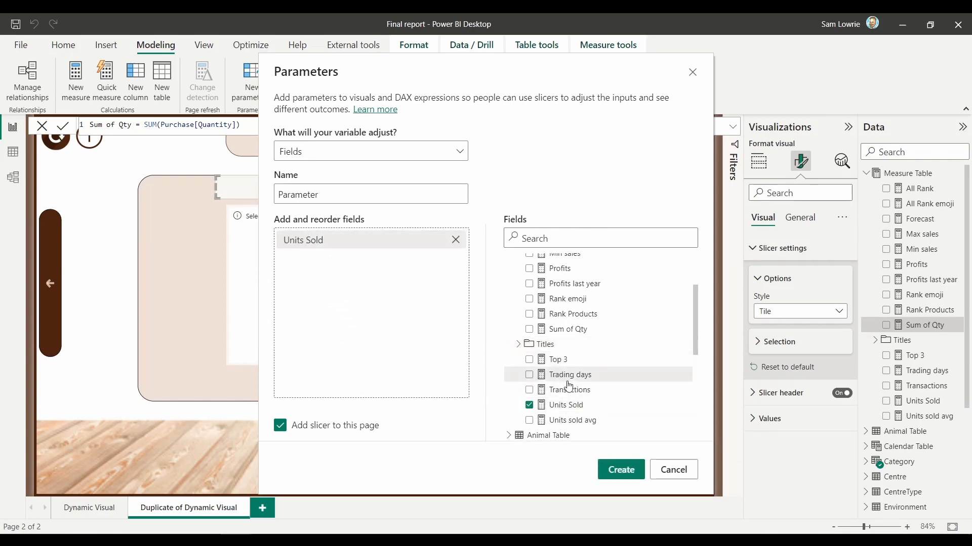
left_click_drag(562, 390, 385, 310)
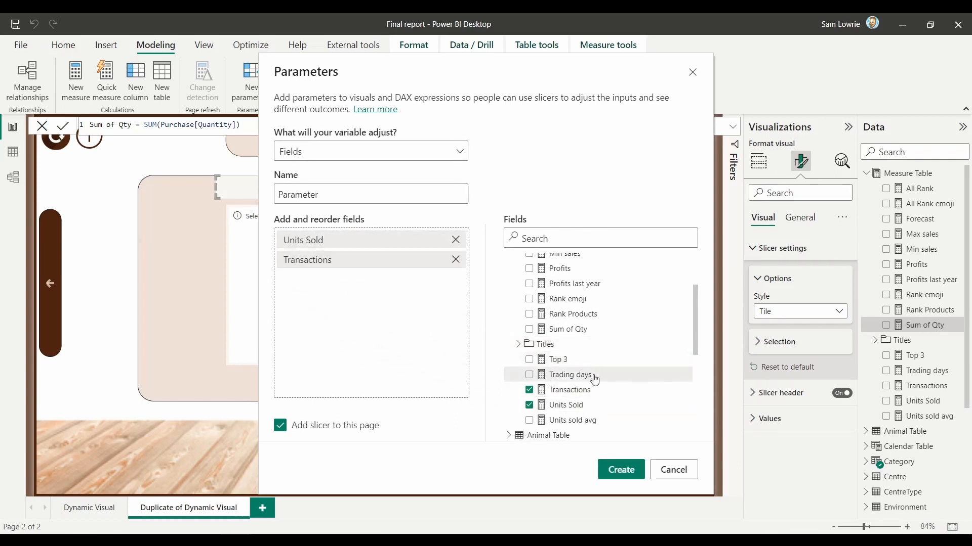
left_click_drag(592, 375, 377, 336)
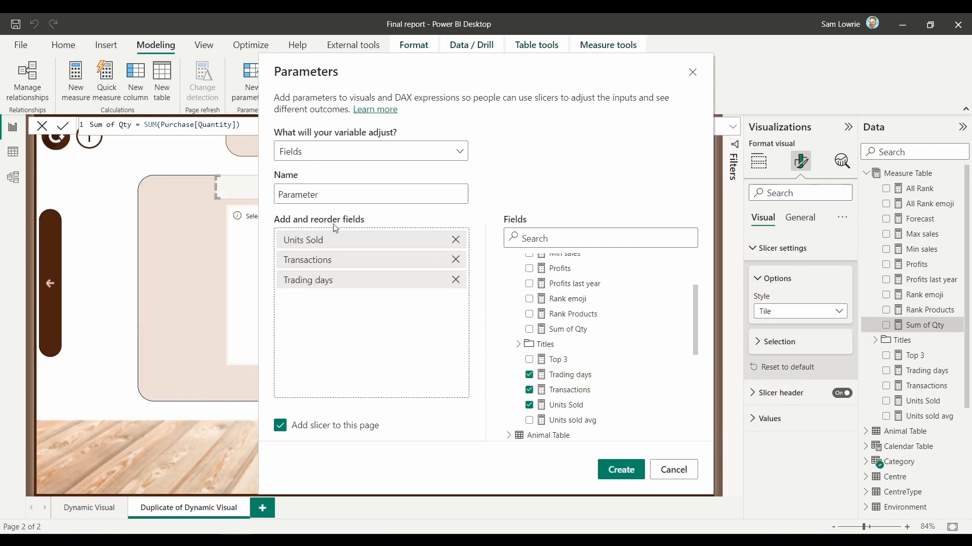
Step: Name the parameter "Choose a KPI", create it with a slicer on the page, and check its table in Data view
left_click_drag(344, 195, 227, 187)
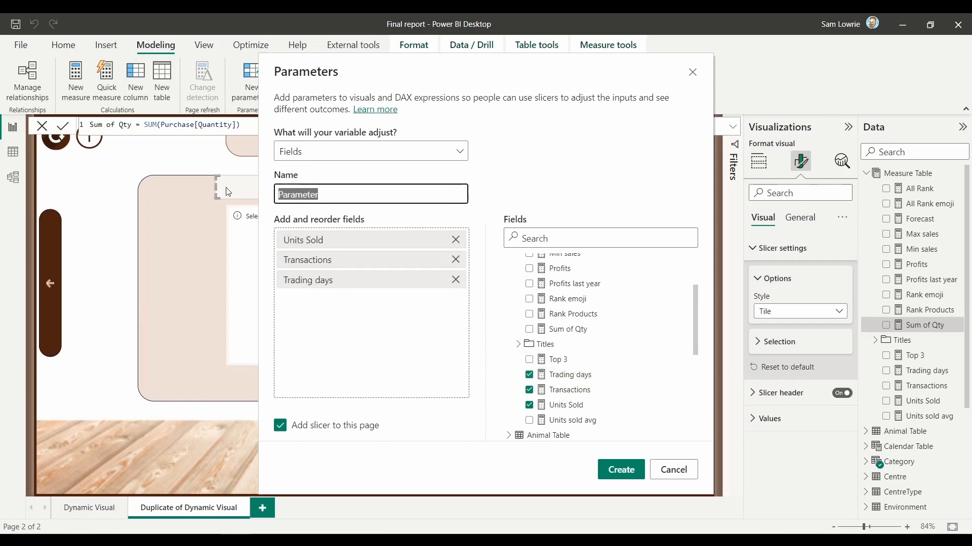
type("Choose a KPI")
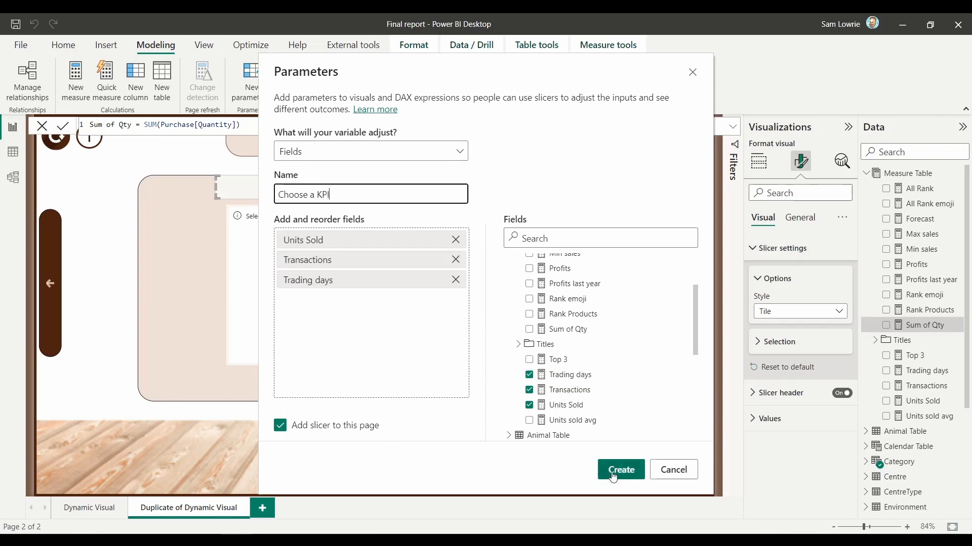
left_click(620, 471)
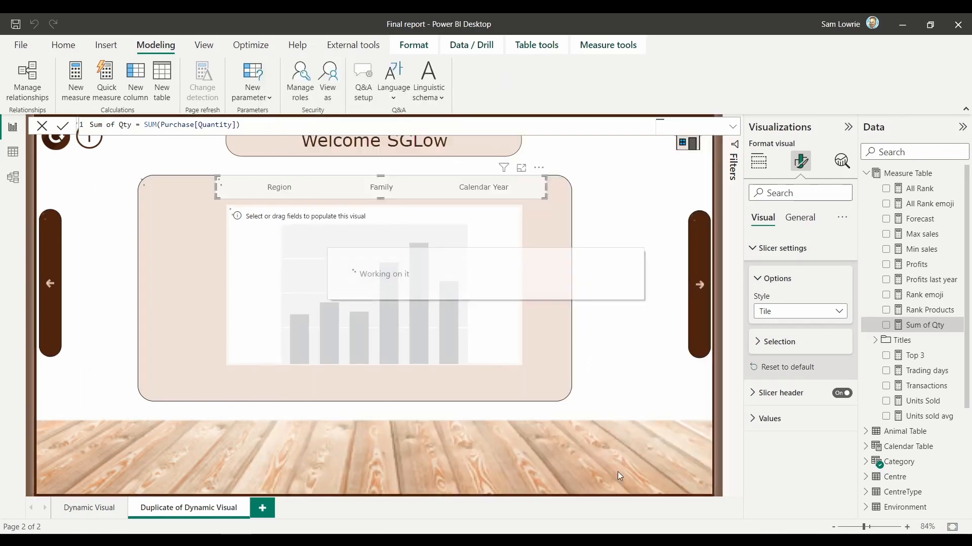
left_click(12, 152)
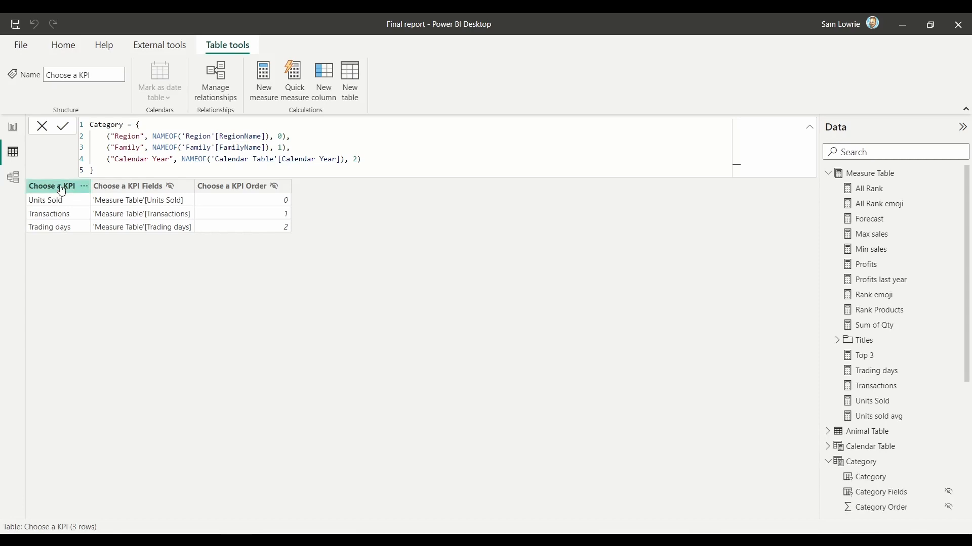
left_click(16, 131)
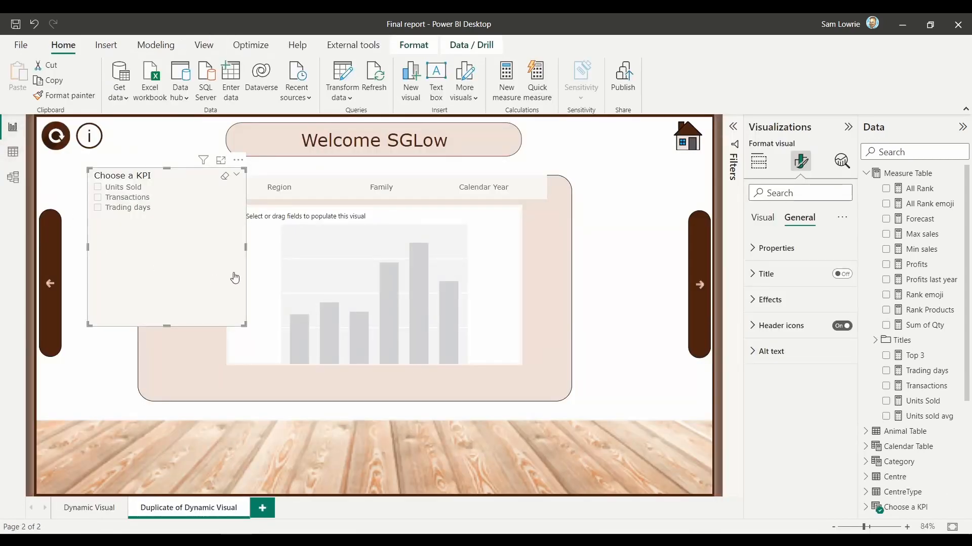
Step: Copy the Category slicer's formatting to the Choose a KPI slicer and fit it as a matching wide row below the empty chart
left_click(294, 199)
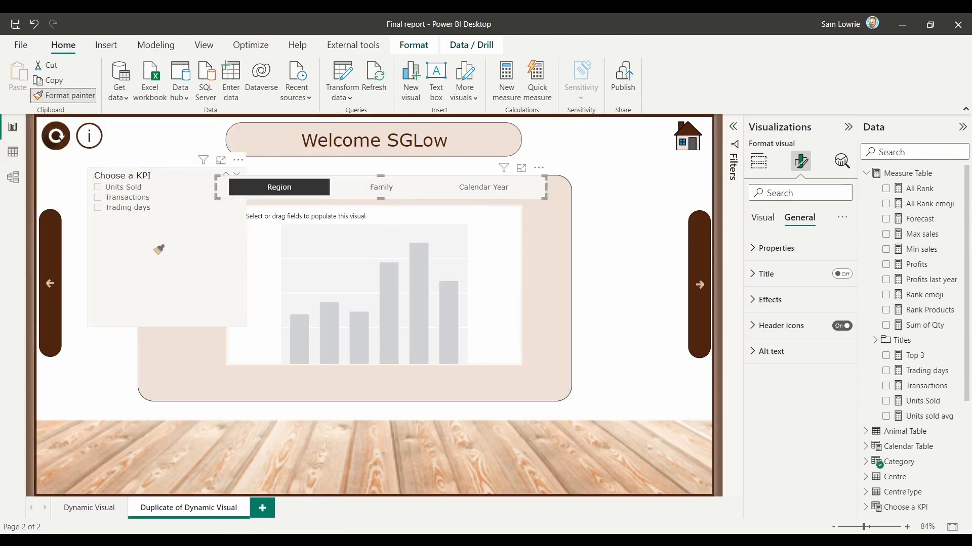
left_click(184, 258)
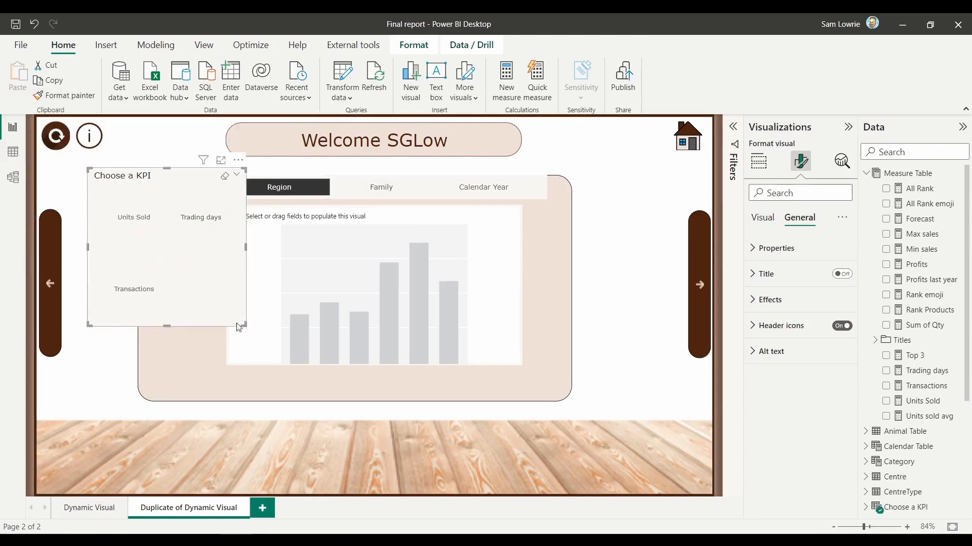
left_click_drag(244, 325, 439, 210)
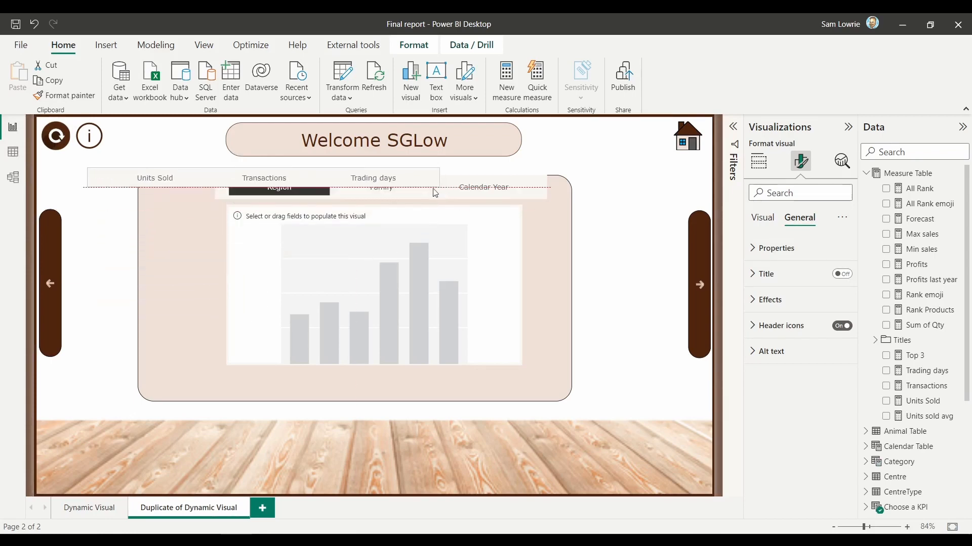
left_click_drag(333, 188, 470, 392)
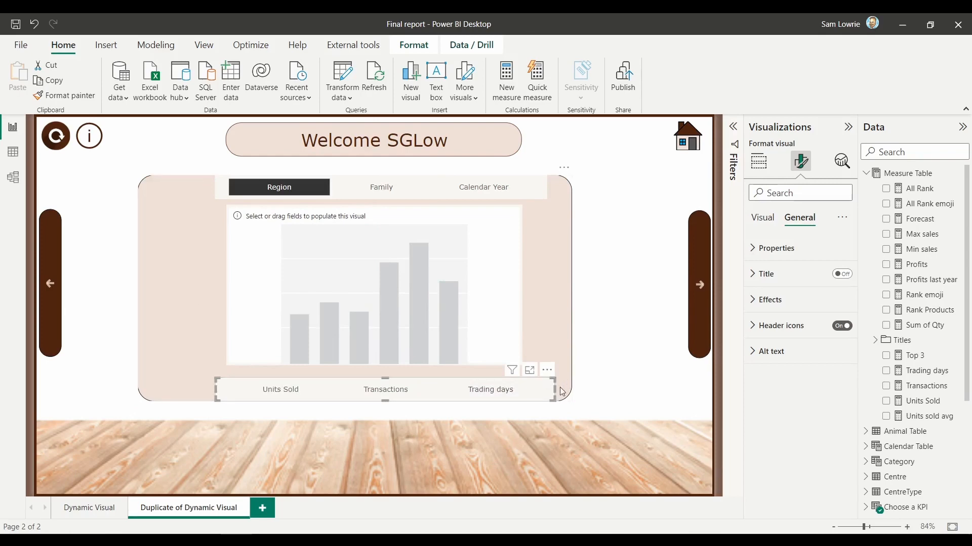
left_click_drag(555, 390, 547, 383)
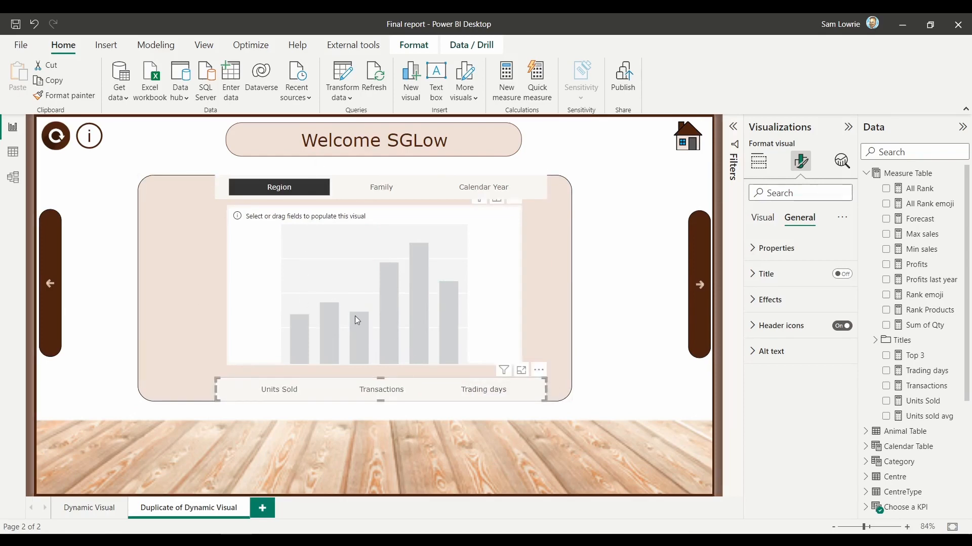
Step: Add the Category field from the Category parameter table to the empty chart's X-axis
left_click(344, 299)
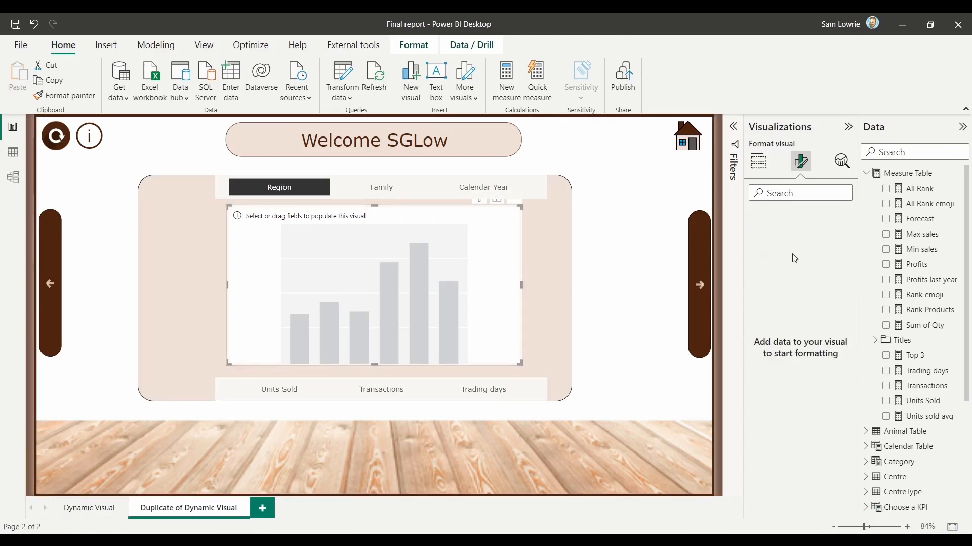
left_click(760, 164)
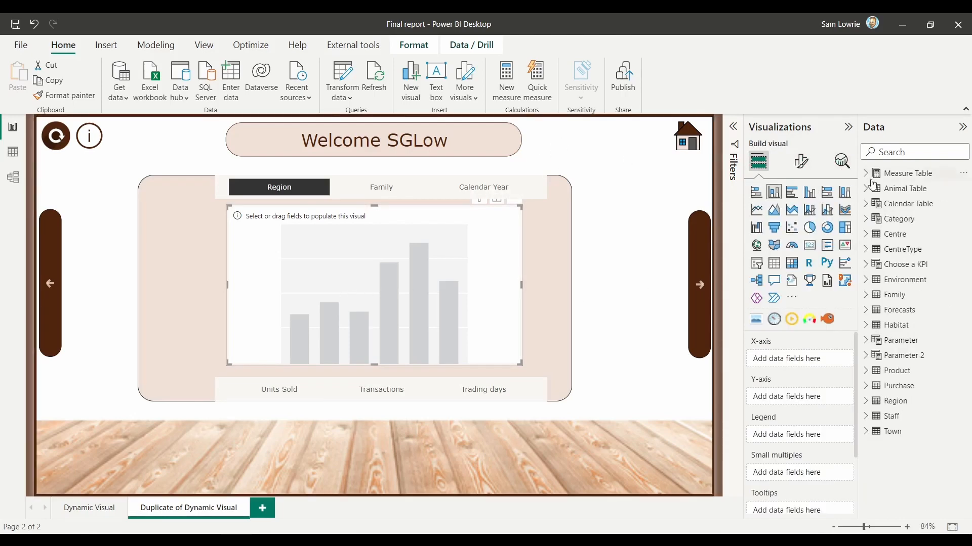
left_click(868, 222)
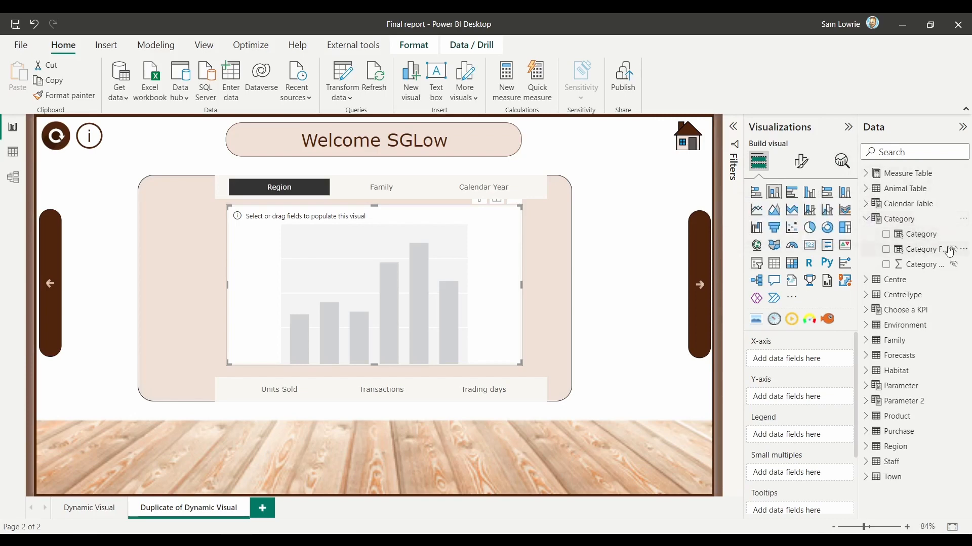
left_click_drag(936, 238, 818, 360)
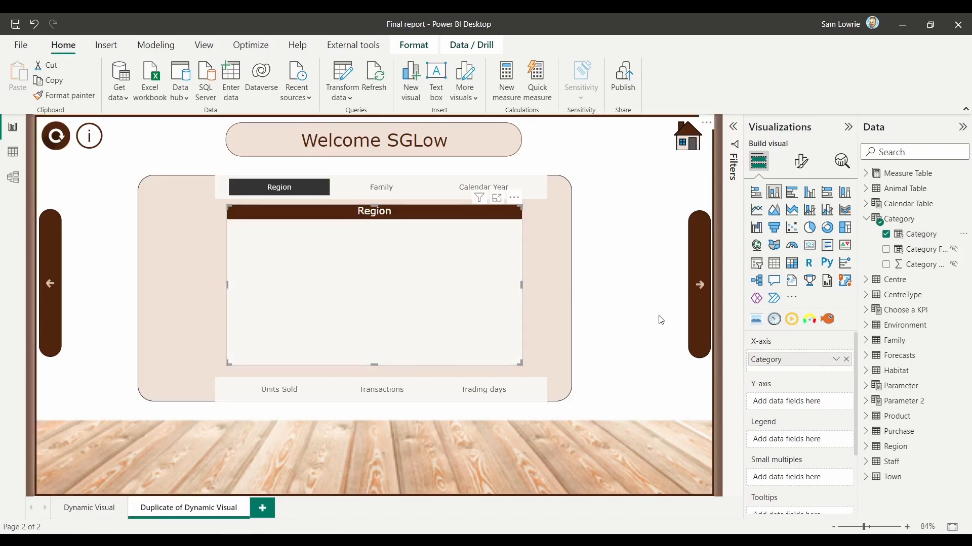
Step: Add the Choose a KPI field from its parameter table to the chart's Y-axis
left_click(865, 220)
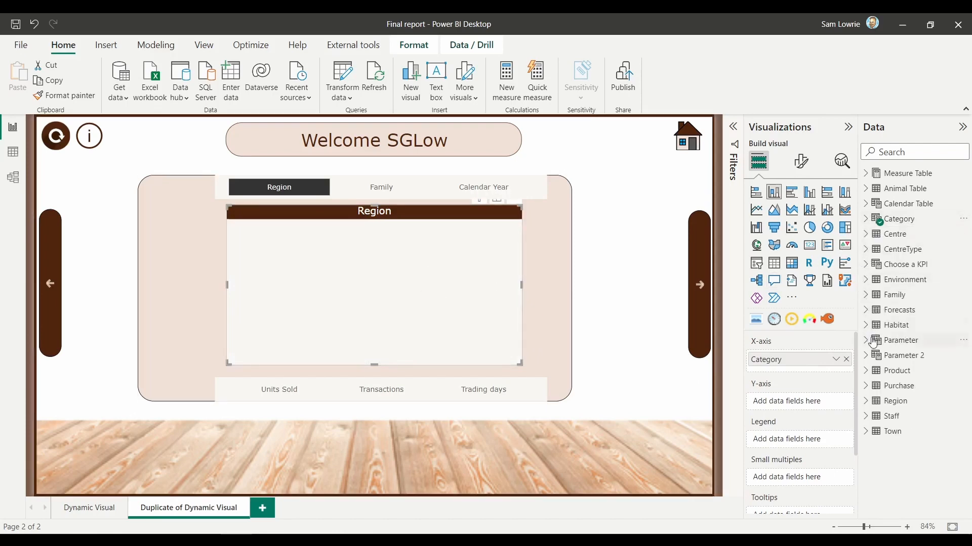
left_click(866, 264)
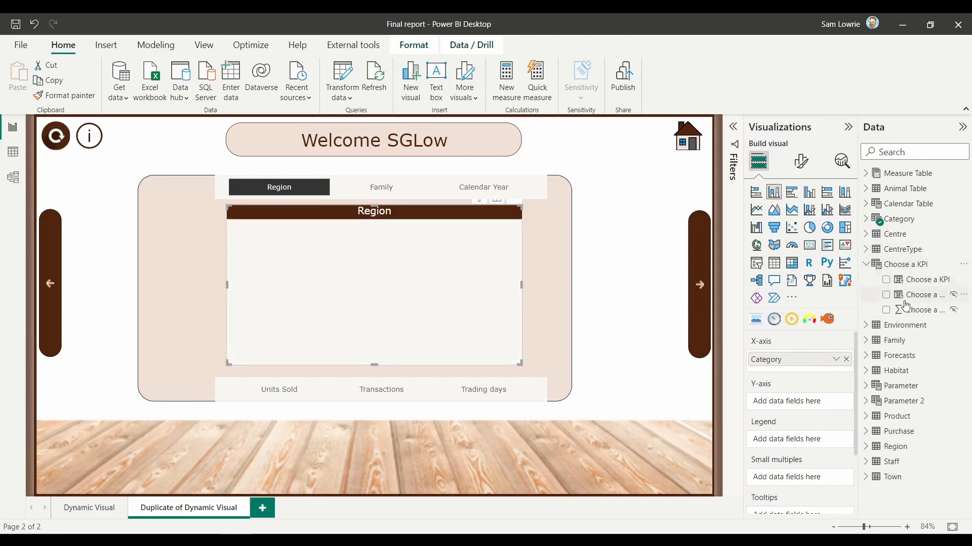
left_click_drag(921, 286, 821, 409)
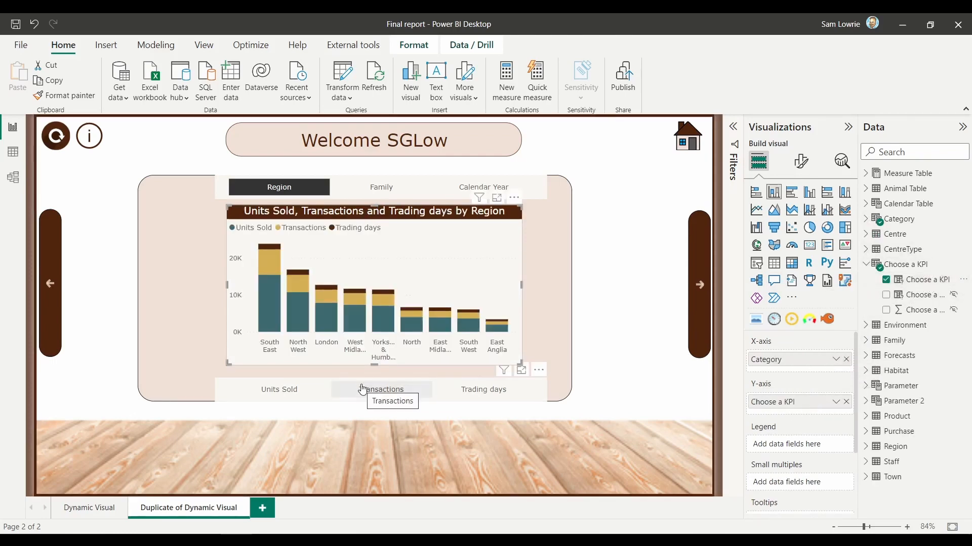
Step: Test the dynamic chart by switching the KPI through Units Sold, Transactions and Trading days and the category between Family and Region
left_click(293, 393)
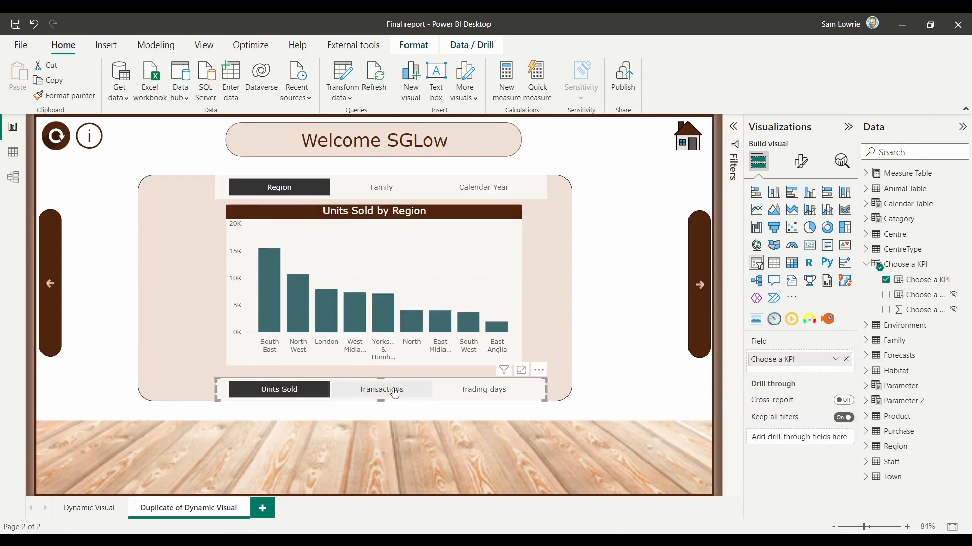
left_click(382, 190)
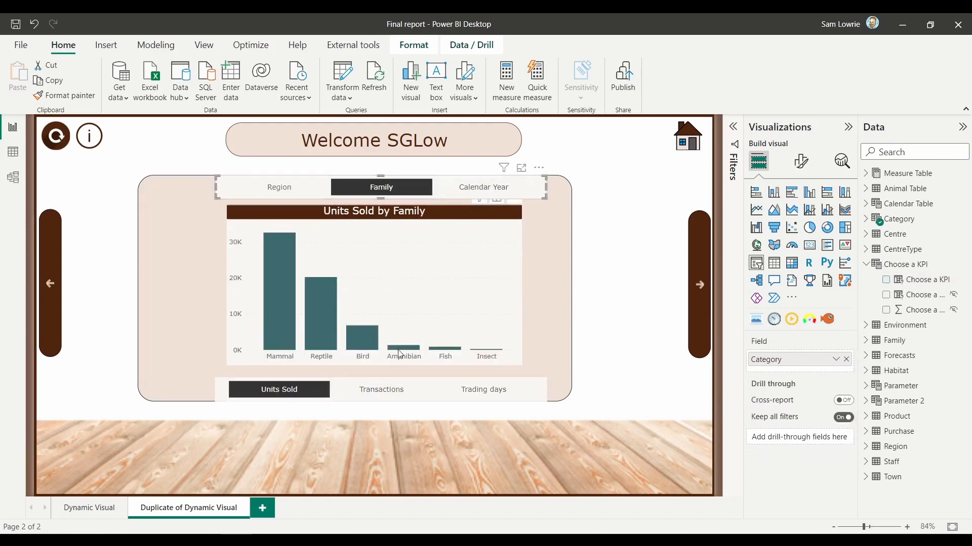
left_click(382, 393)
left_click(492, 396)
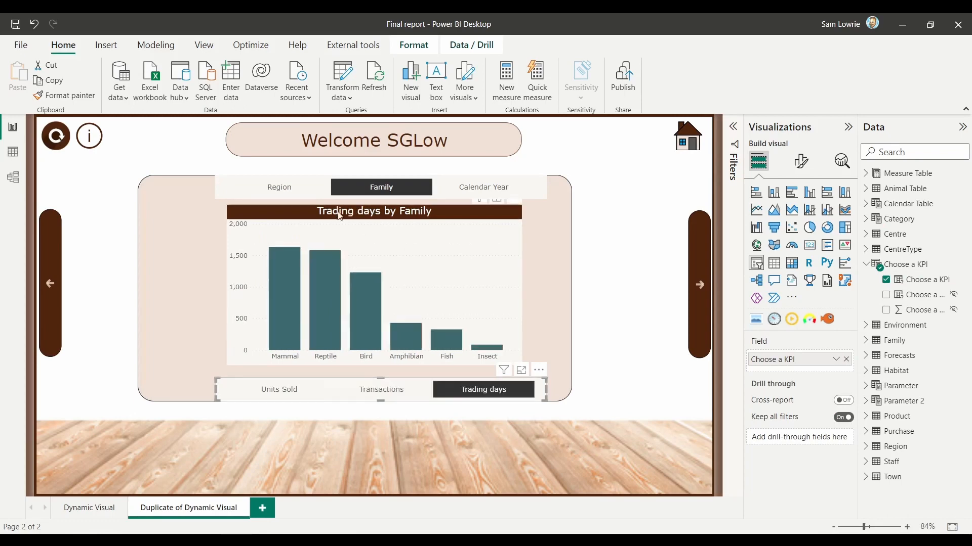
left_click(291, 195)
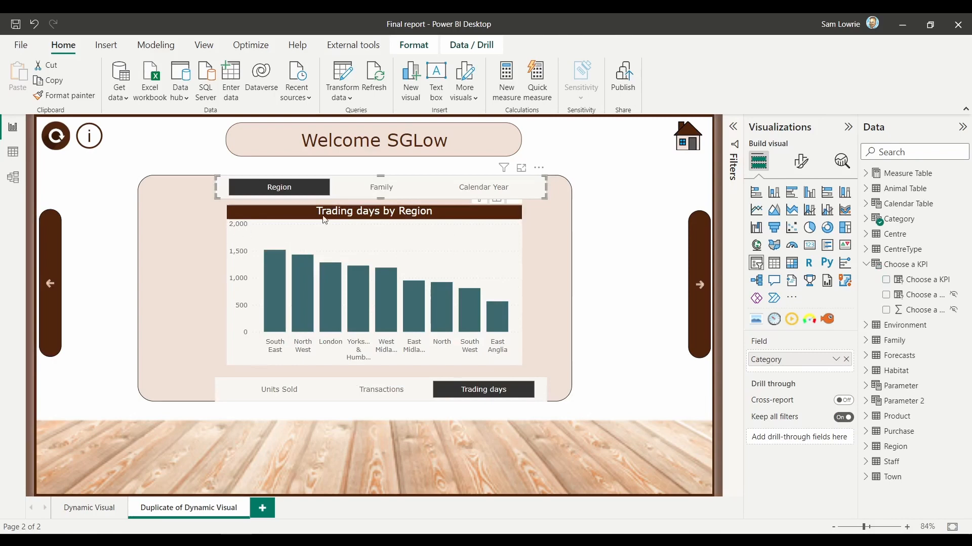
Step: Duplicate the dynamic column chart, lay the copy exactly over the original, and convert it to a line chart
left_click(396, 232)
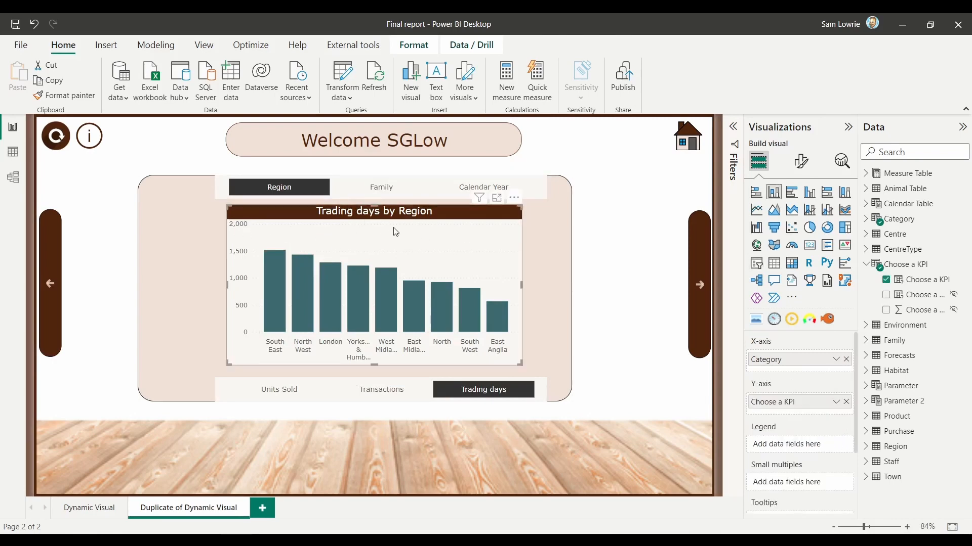
key("ctrl+c")
key("ctrl+v")
left_click_drag(407, 227, 402, 223)
left_click(755, 211)
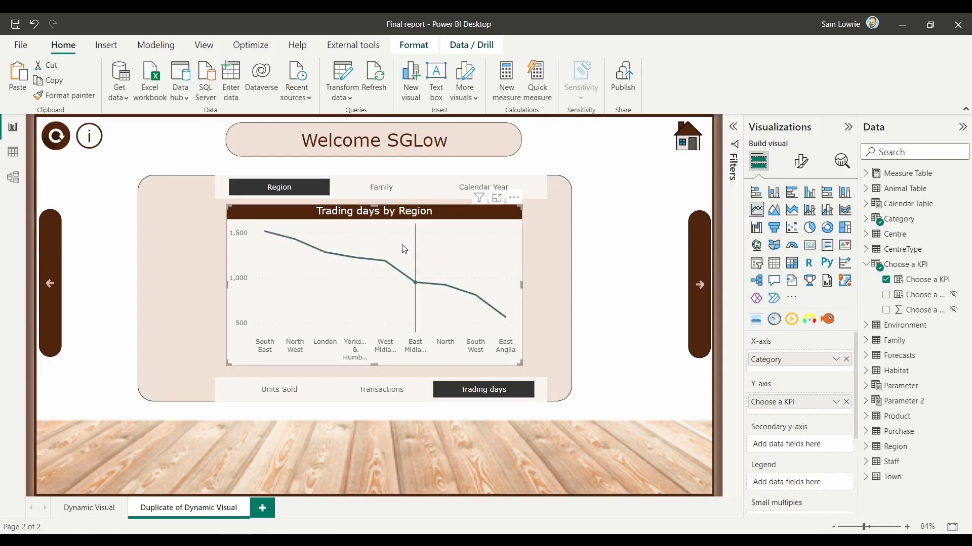
Step: Paste another copy of the chart, align it over the stack, and convert it to a stacked bar chart
key("ctrl+v")
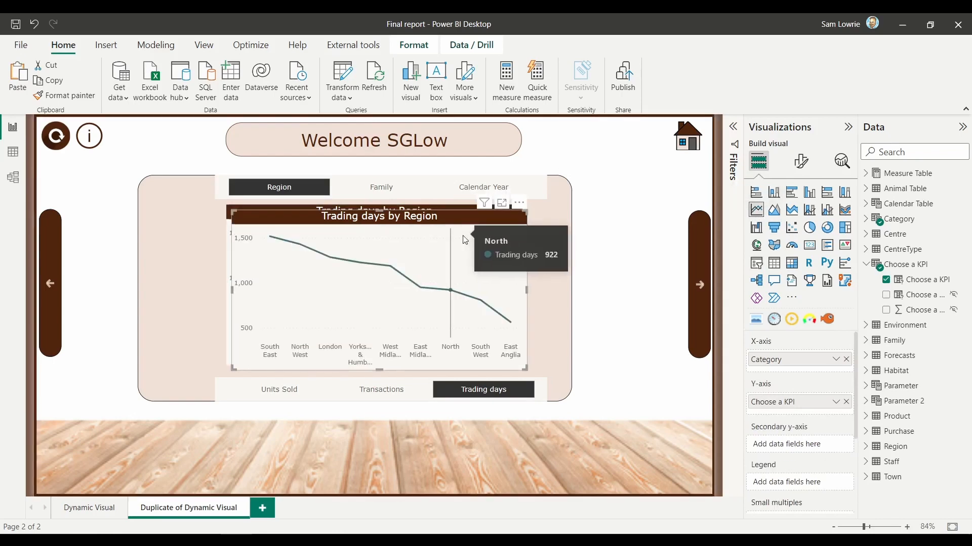
left_click_drag(465, 240, 454, 236)
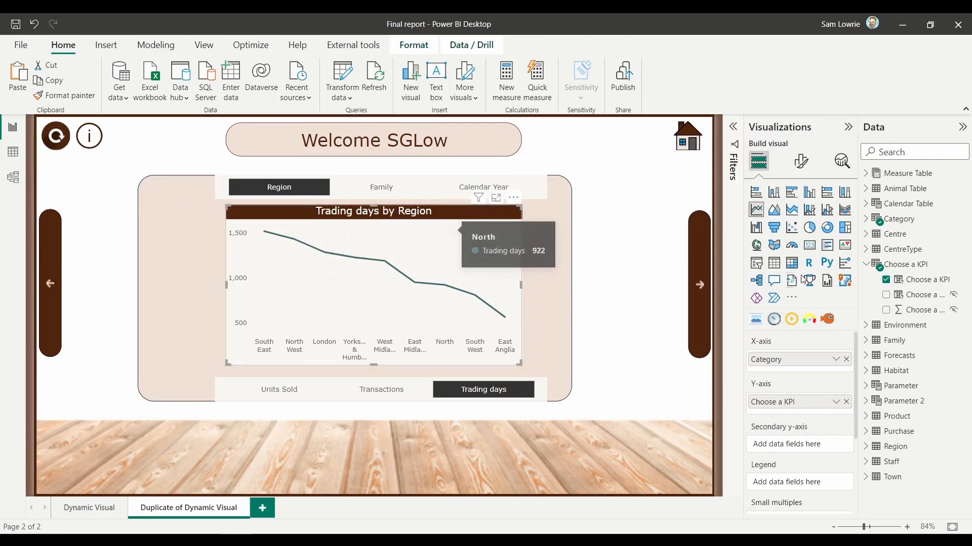
left_click(757, 193)
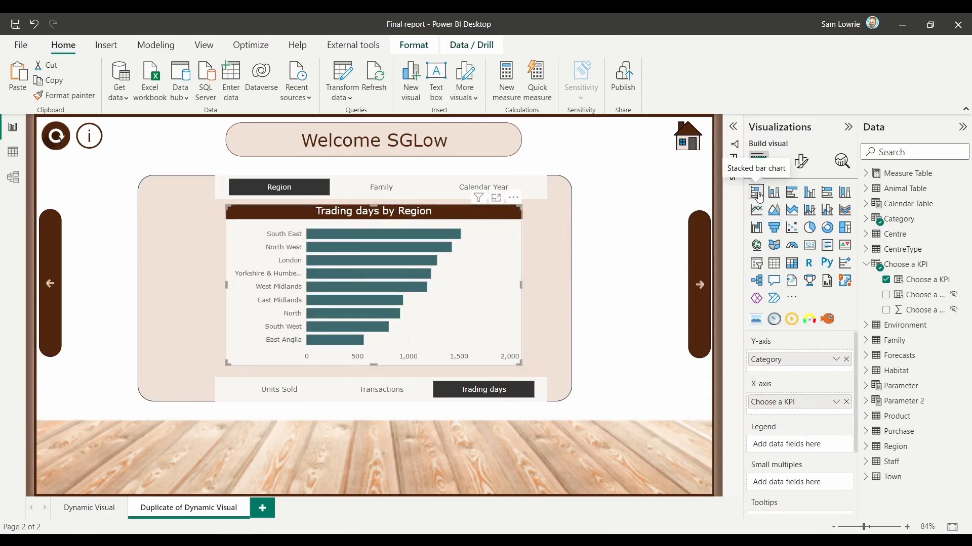
Step: Show the Selection pane and collapse the Data and Visualizations panes to make room
left_click(205, 46)
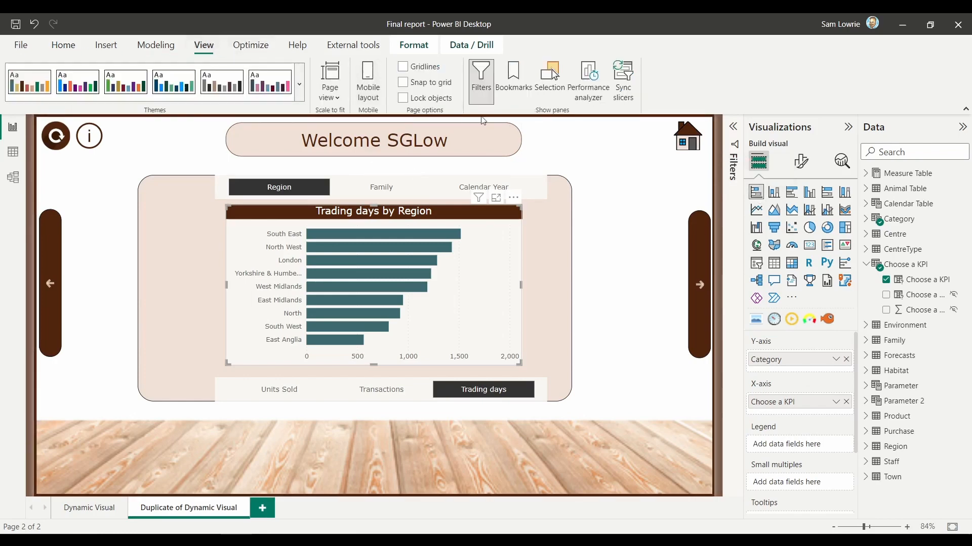
left_click(561, 93)
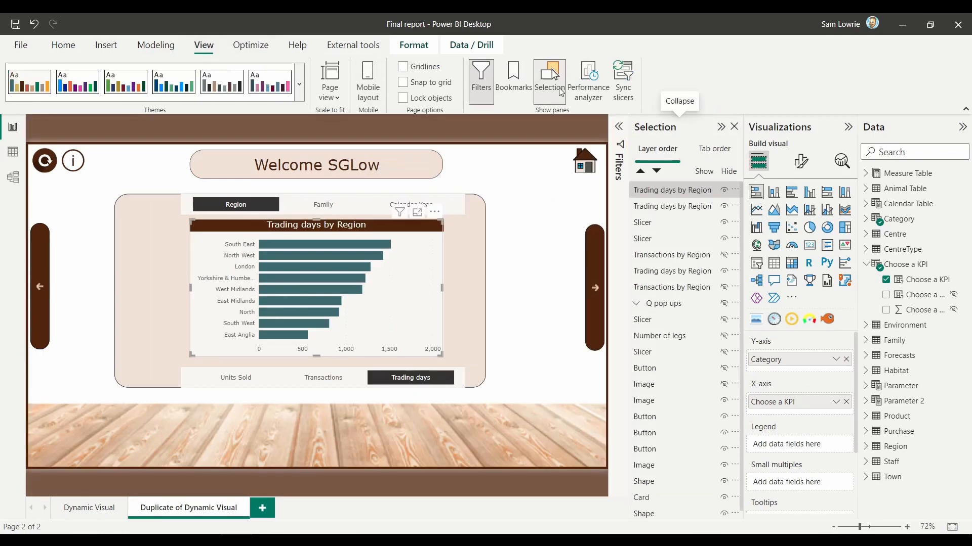
left_click(895, 131)
left_click(883, 131)
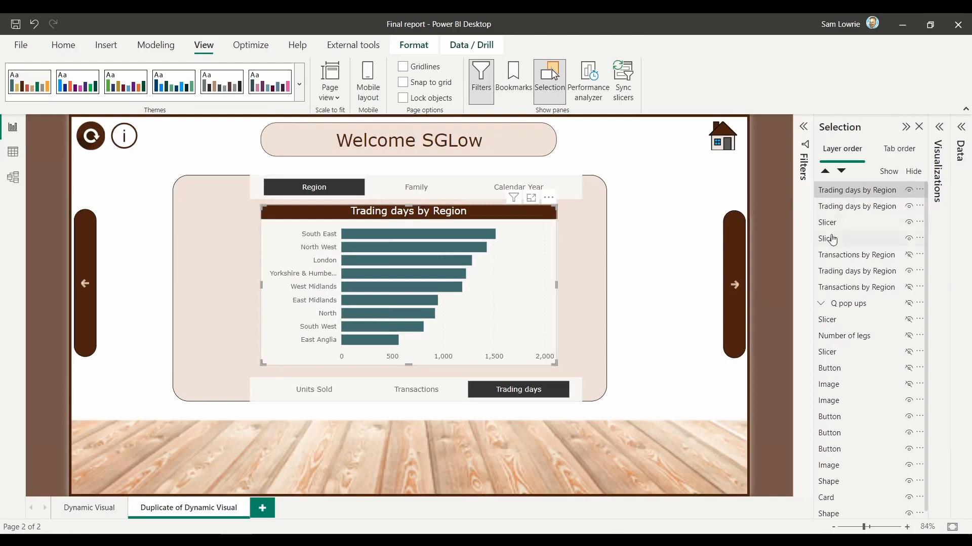
Step: Toggle the bar chart's visibility off and on to check the line chart stacked beneath it
left_click(909, 191)
left_click(909, 191)
left_click(909, 192)
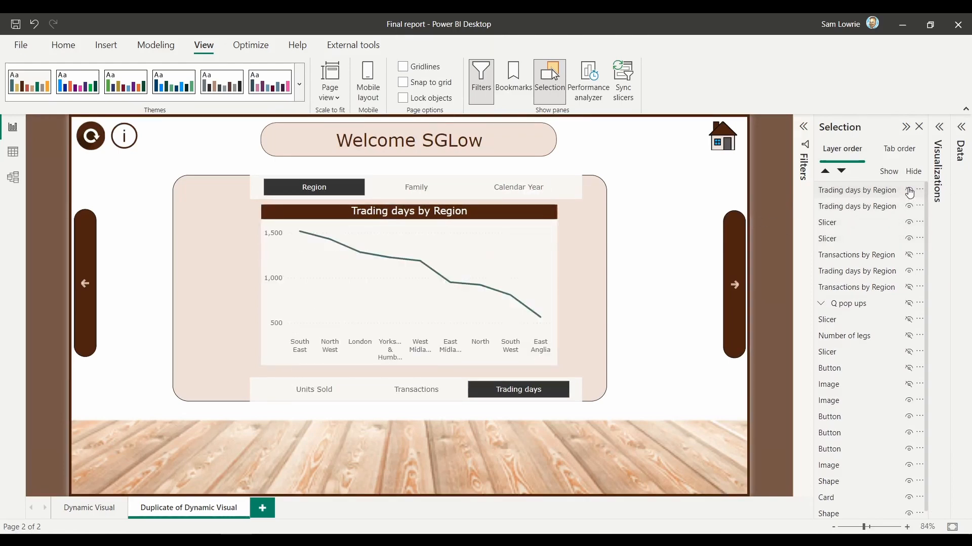
left_click(909, 192)
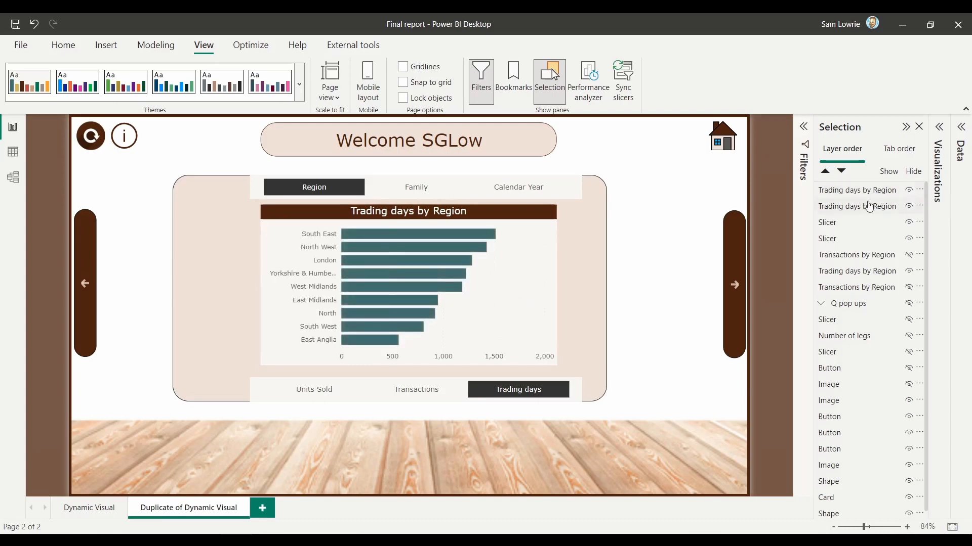
Step: Move the column chart up the layer order so it sits together with the bar and line charts
left_click(864, 257)
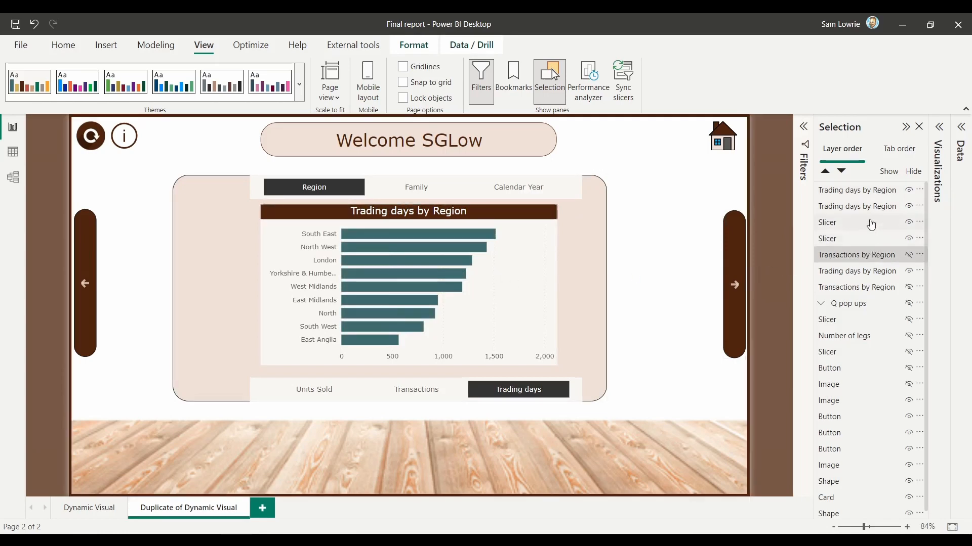
left_click(854, 273)
left_click_drag(854, 275, 855, 191)
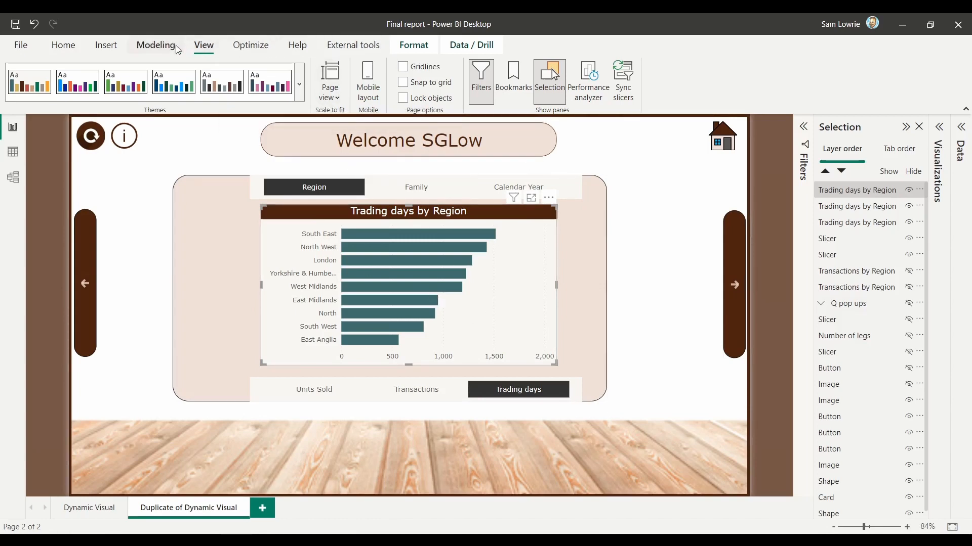
Step: Show the Bookmarks pane and hide the line and column charts so only the bar chart remains visible
left_click(509, 77)
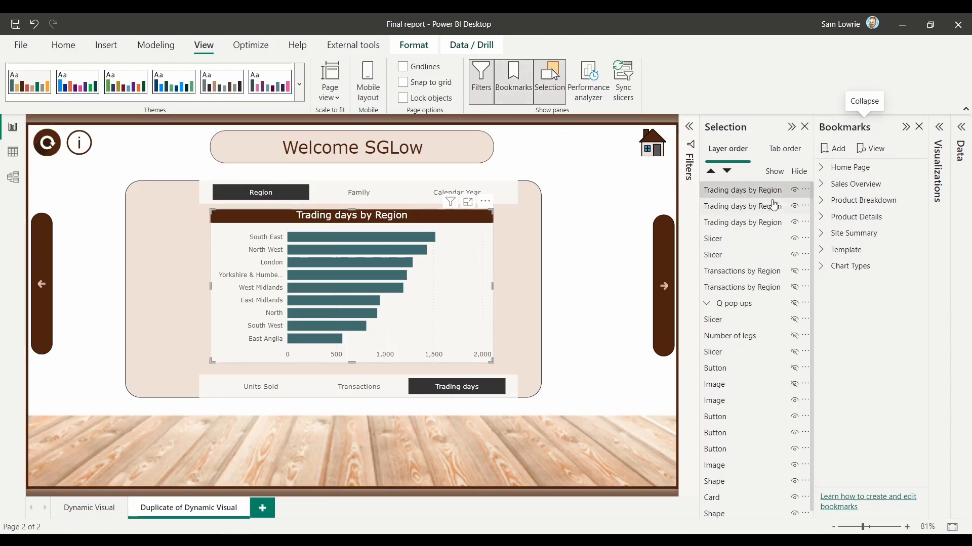
left_click(793, 207)
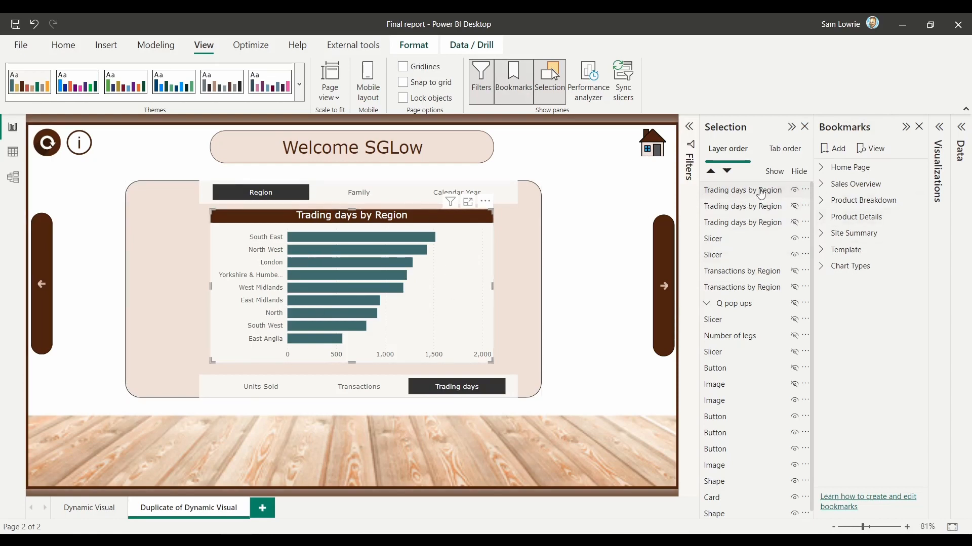
left_click(838, 151)
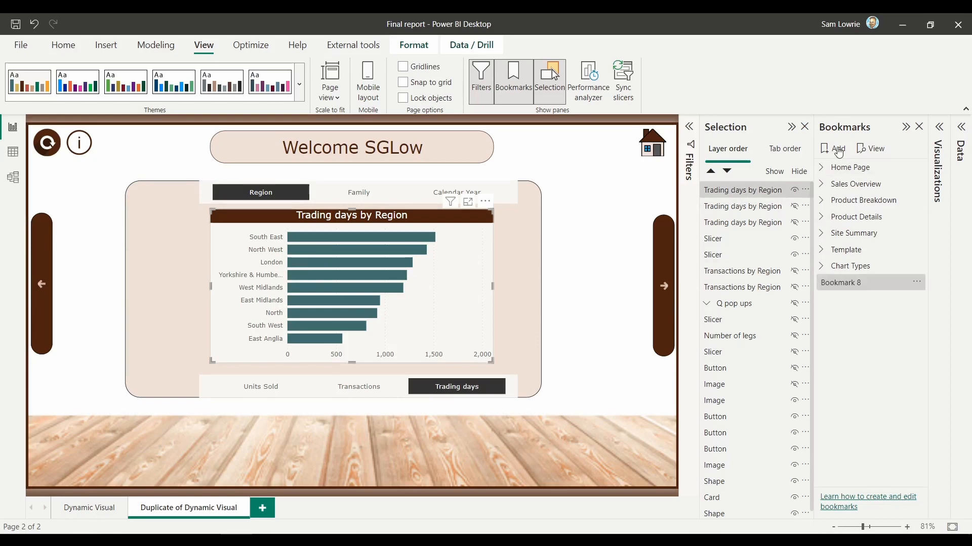
left_click(918, 283)
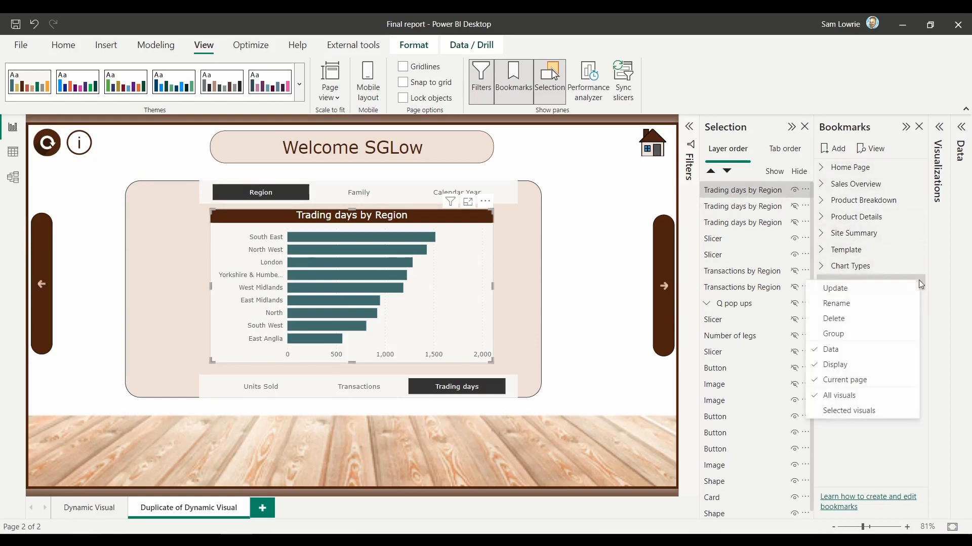
left_click(831, 396)
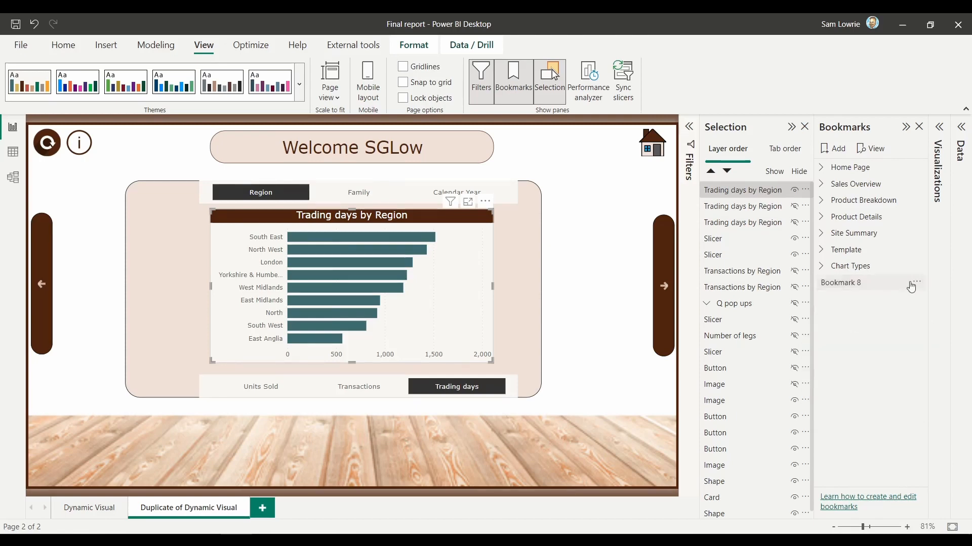
left_click(915, 286)
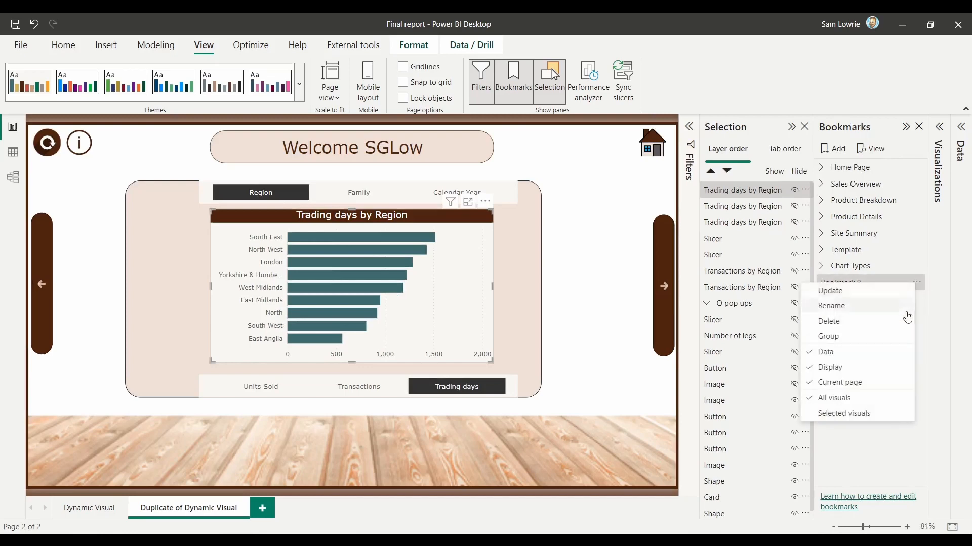
left_click(857, 319)
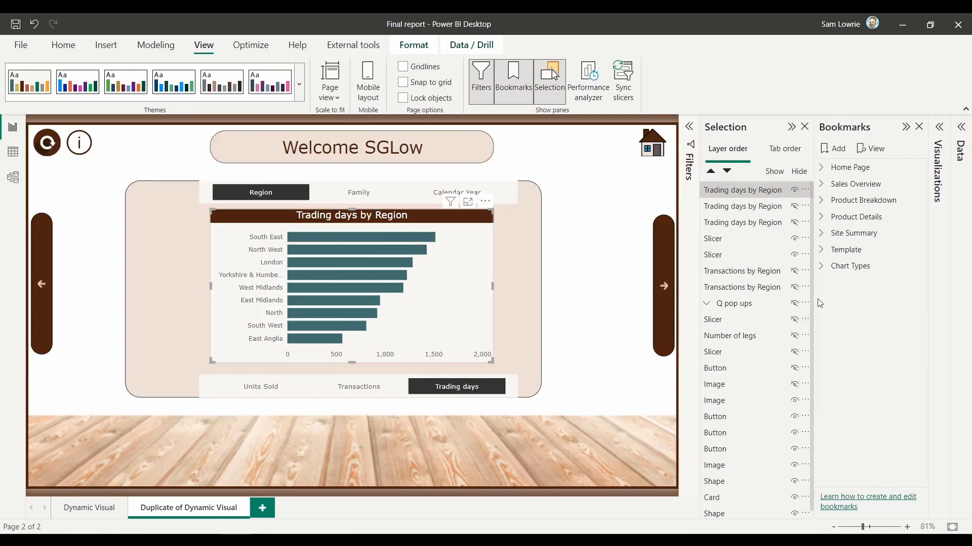
Step: Add a bookmark with all three stacked charts selected, limited to Selected visuals and with Data turned off
left_click(753, 208, "ctrl")
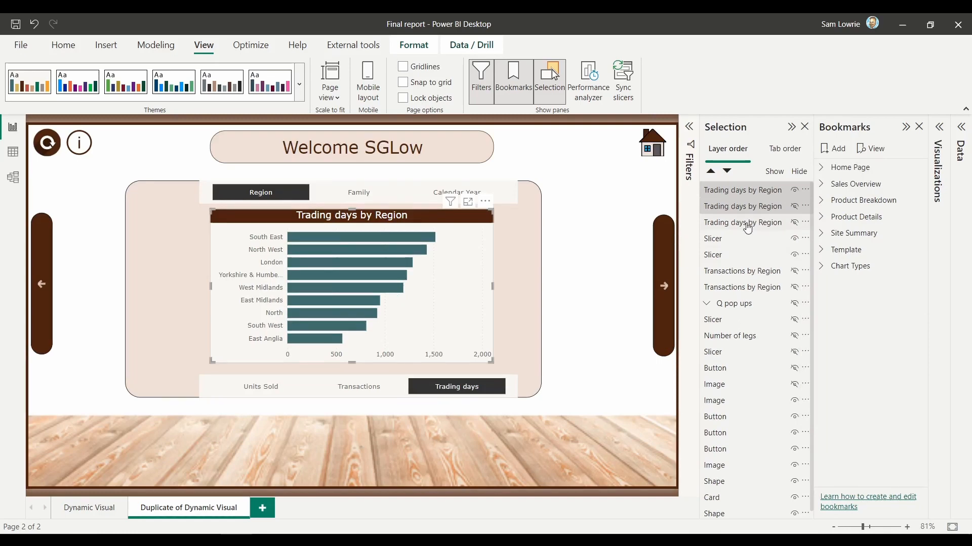
left_click(746, 224, "ctrl")
left_click(837, 150)
left_click(918, 284)
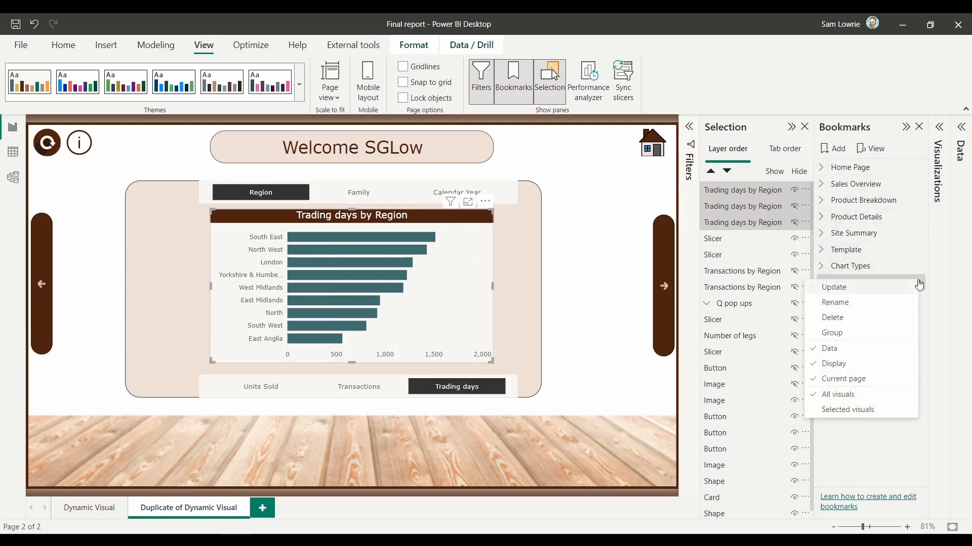
left_click(880, 414)
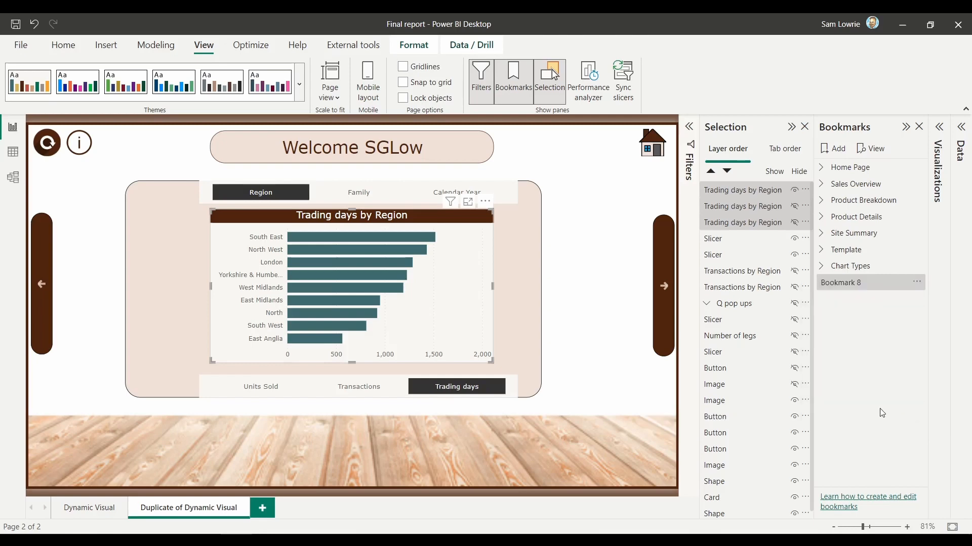
left_click(917, 283)
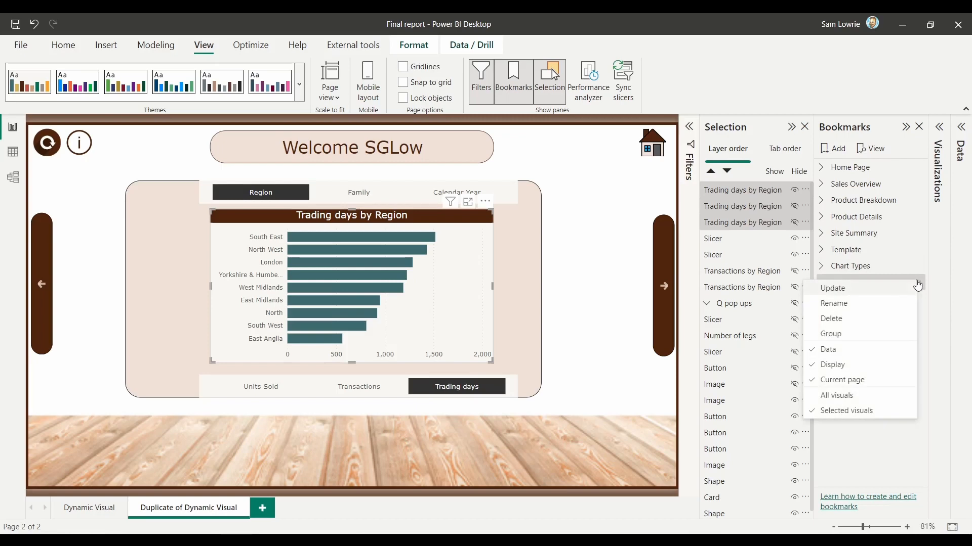
left_click(875, 350)
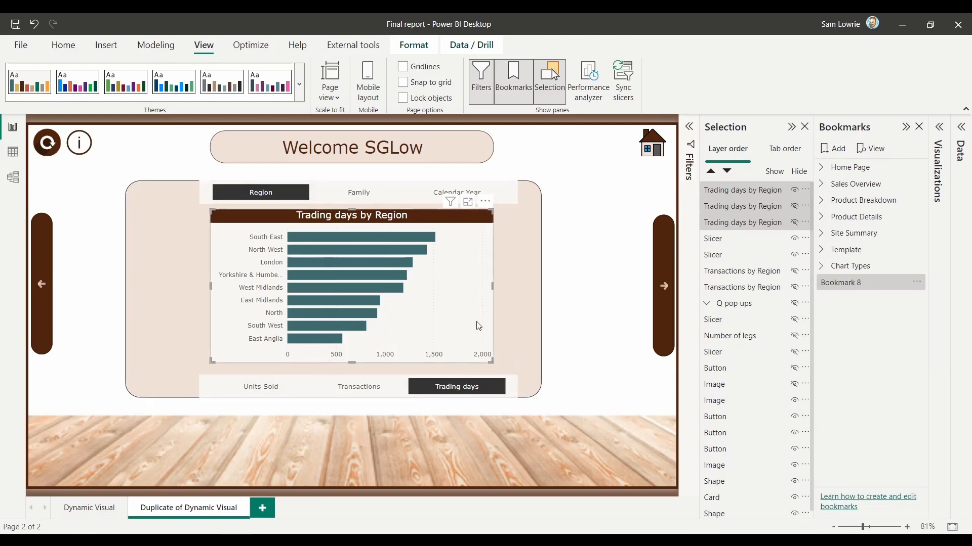
Step: Rename the new bookmark as Bar chart
double_click(843, 284)
type("Bar")
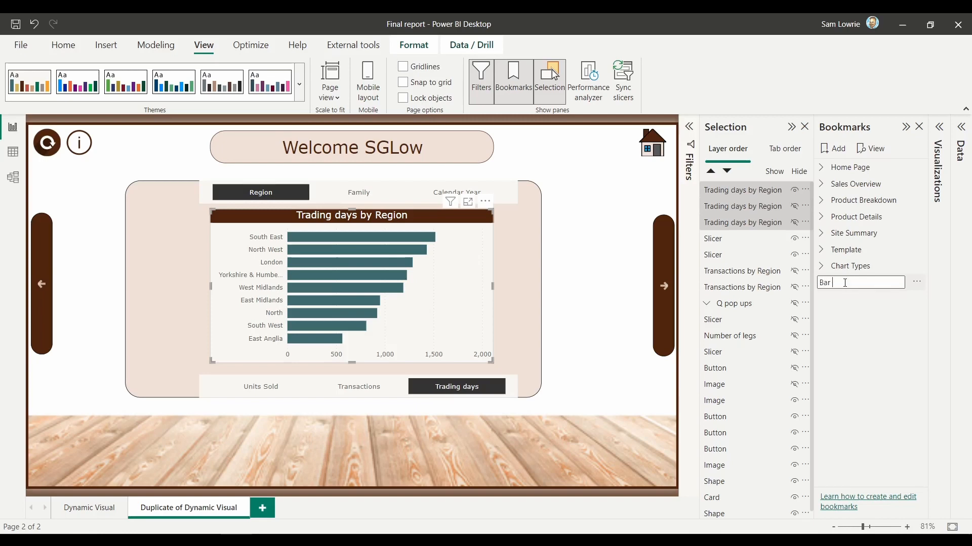
type(" chart")
key("Return")
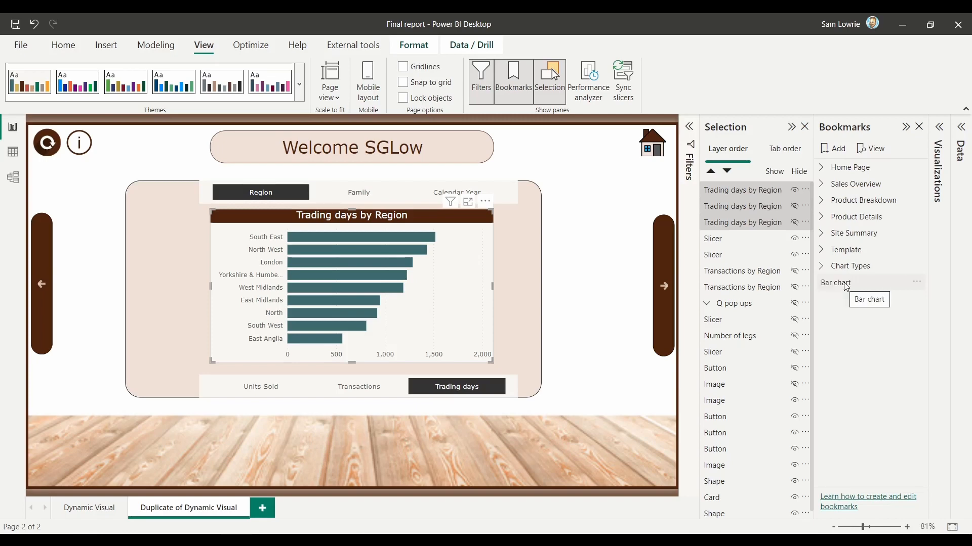
Step: Swap the visible chart from bar to line and add a bookmark limited to Selected visuals with Data turned off
left_click(794, 192)
left_click(794, 209)
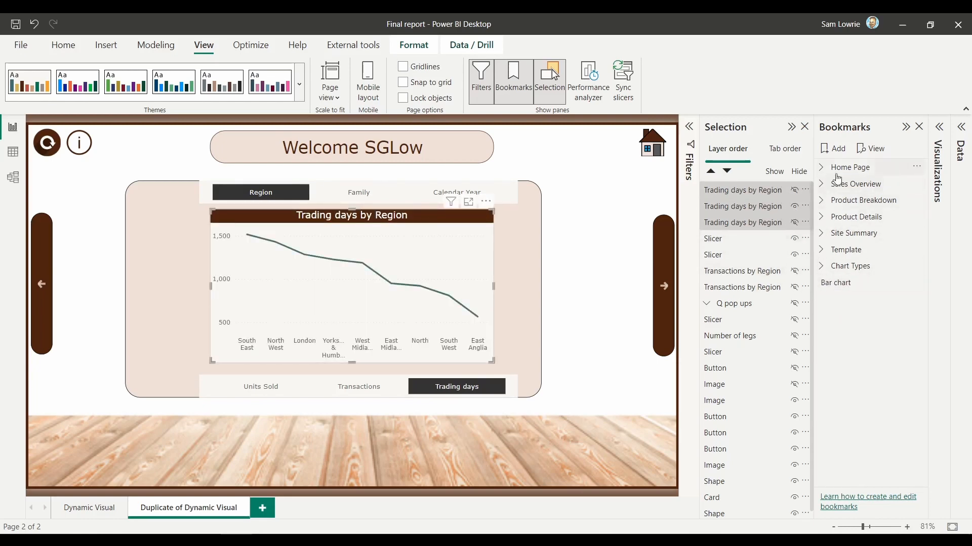
left_click(828, 150)
left_click(917, 300)
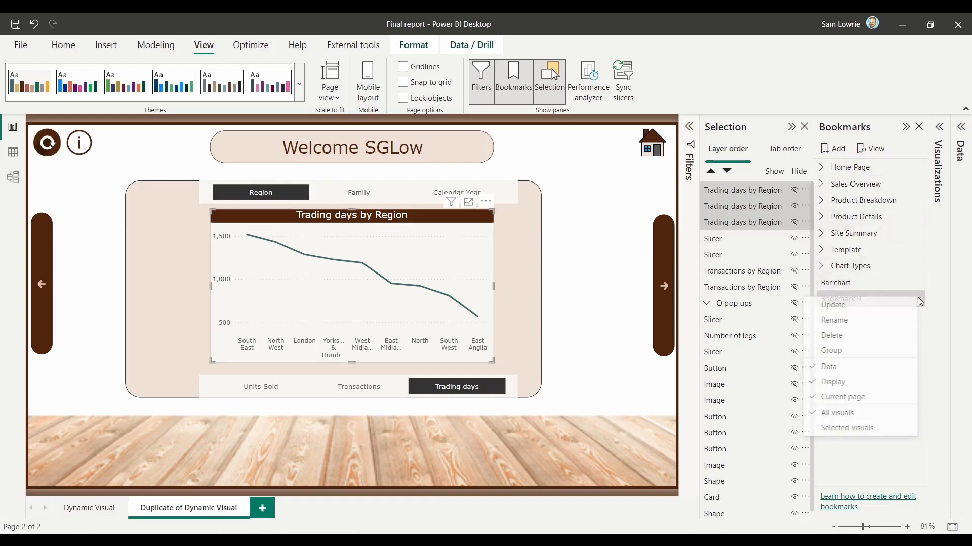
left_click(855, 429)
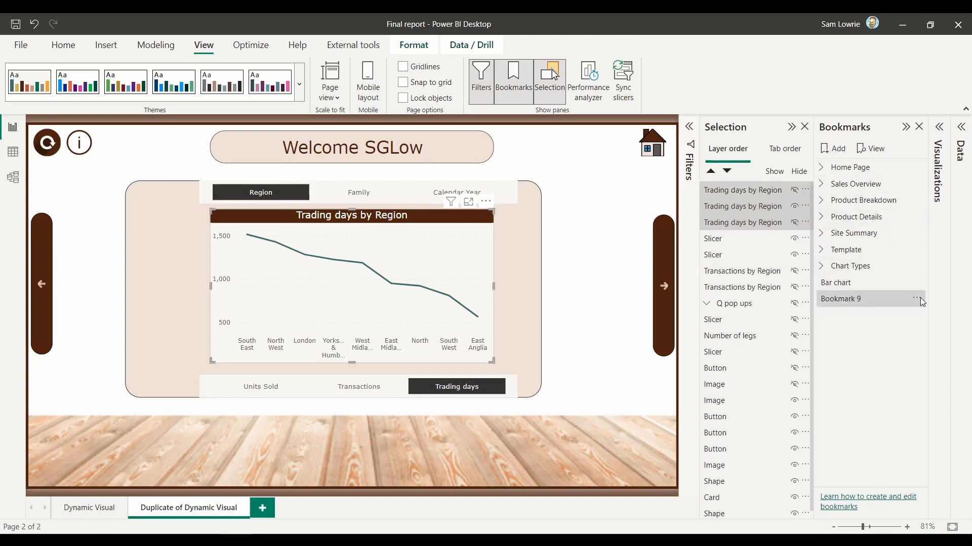
left_click(917, 299)
left_click(860, 366)
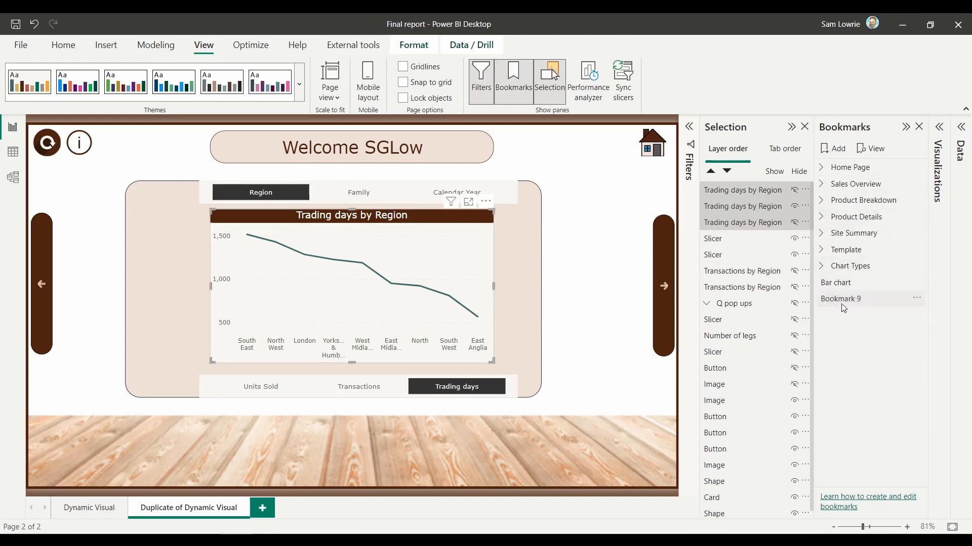
Step: Rename the second new bookmark as Line Chart
double_click(842, 303)
type("Line Chart")
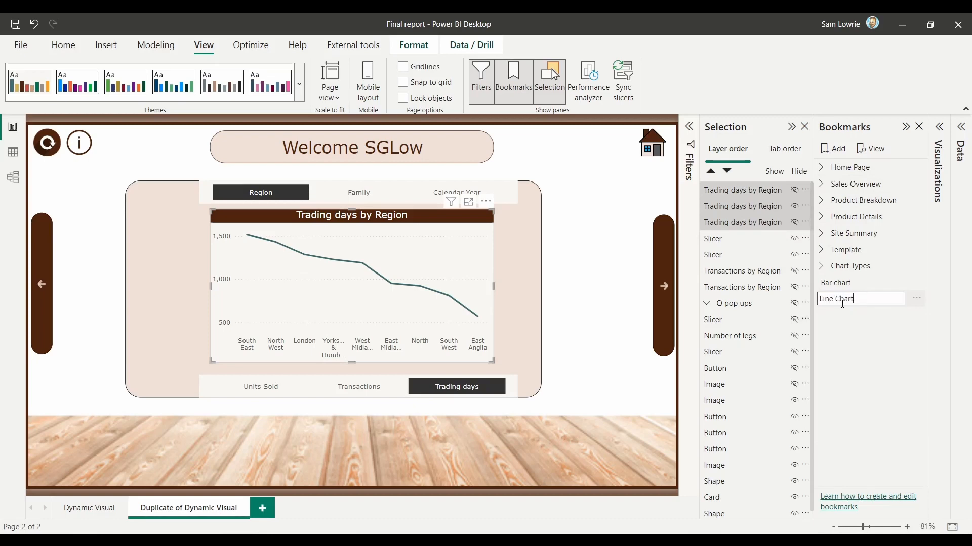
key("Return")
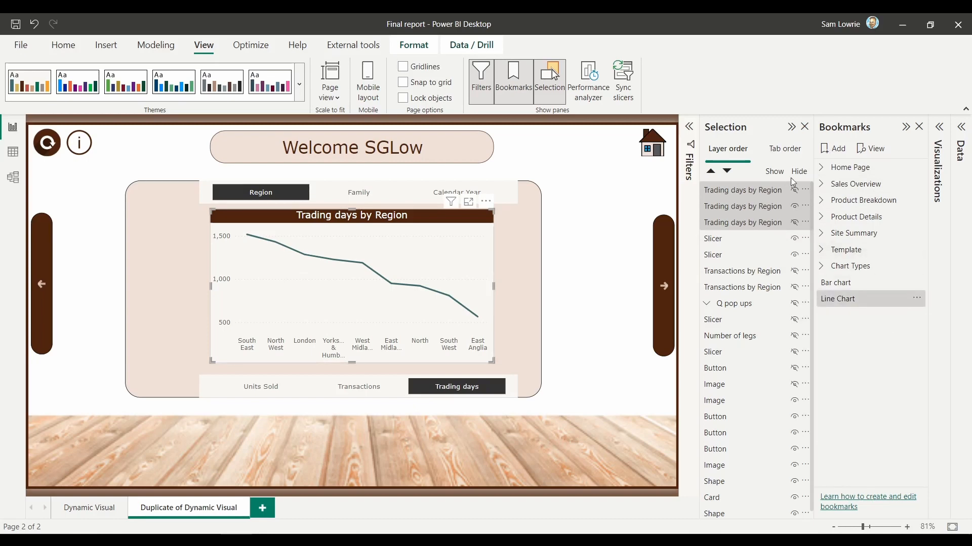
Step: Hide the line chart and show the column chart as the only visible chart of the stack
left_click(791, 192)
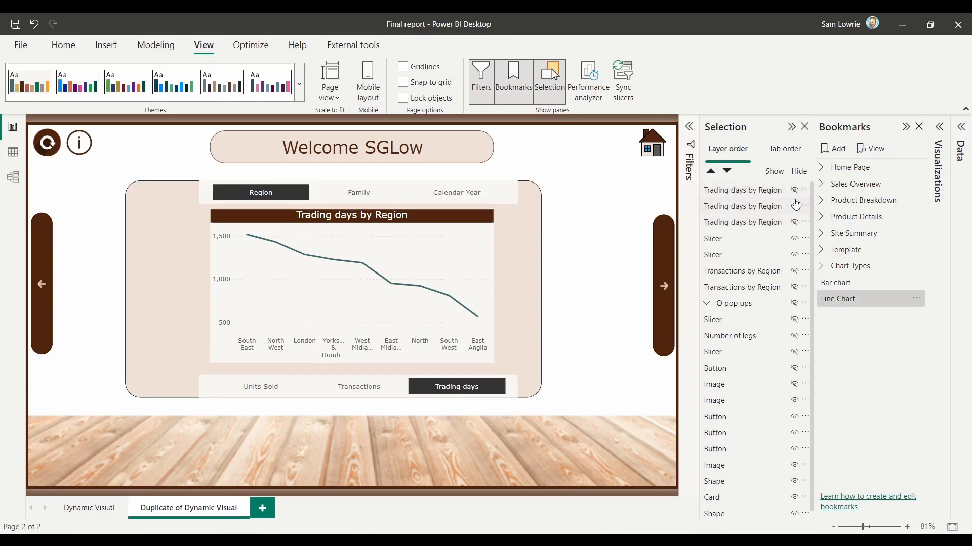
left_click(796, 191)
left_click(793, 206)
left_click(793, 223)
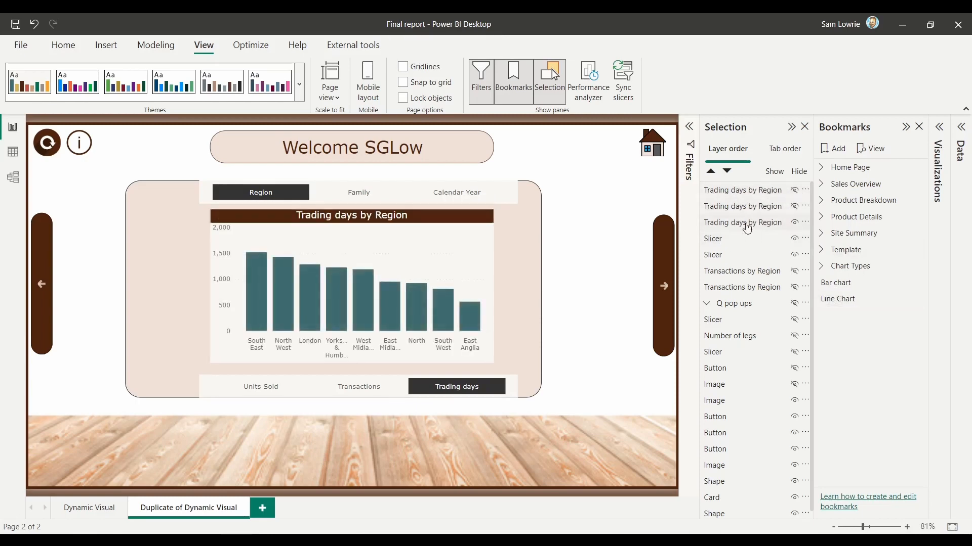
Step: Select the three stacked Trading days by Region charts, add a bookmark and rename it Column chart
left_click(745, 224)
left_click(747, 190, "ctrl")
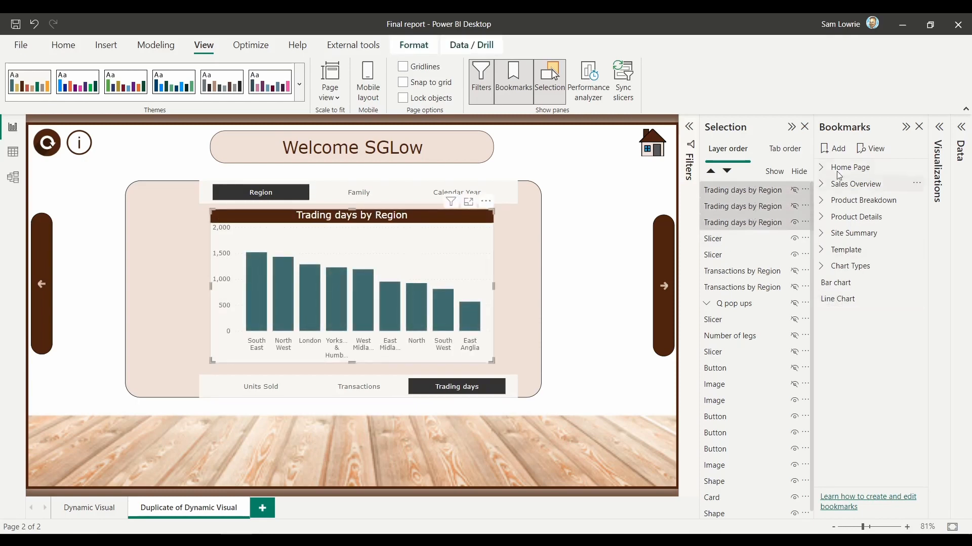
left_click(839, 151)
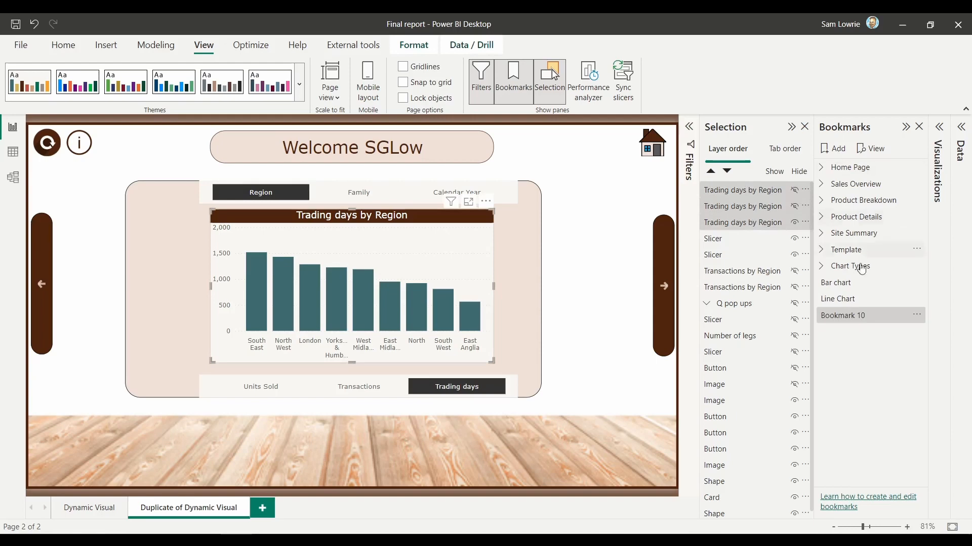
double_click(839, 317)
type("Column")
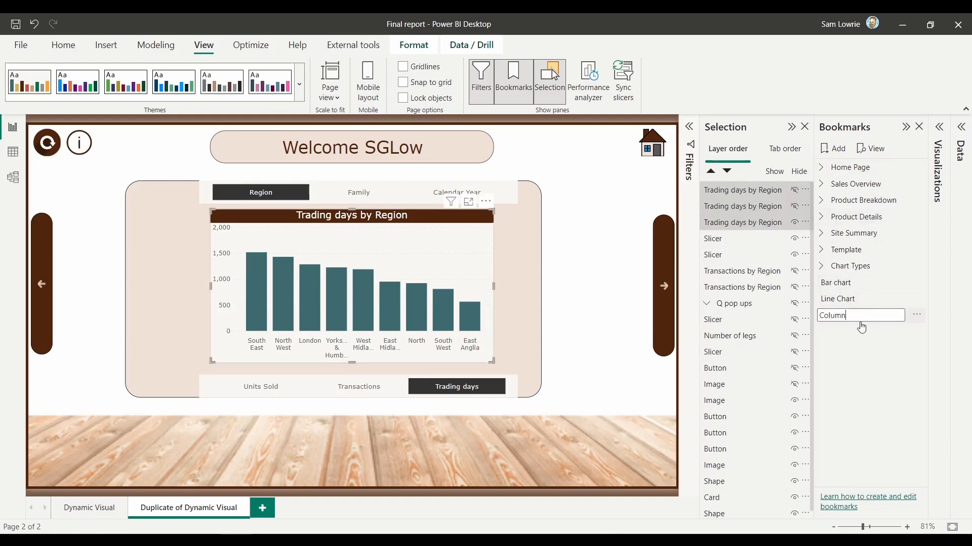
type(" chart")
key("Return")
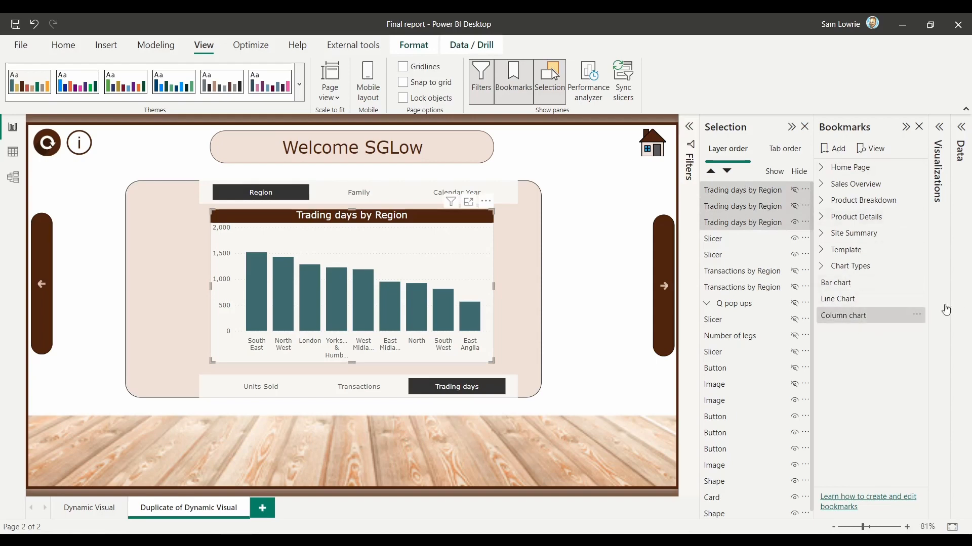
Step: Turn Data off for the Column chart bookmark and limit it to Selected visuals
left_click(916, 316)
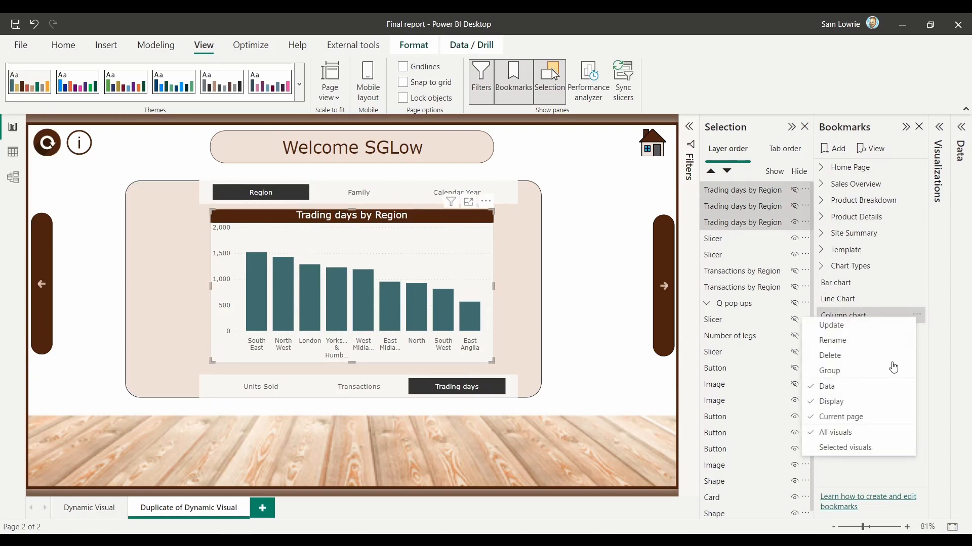
left_click(876, 391)
left_click(916, 318)
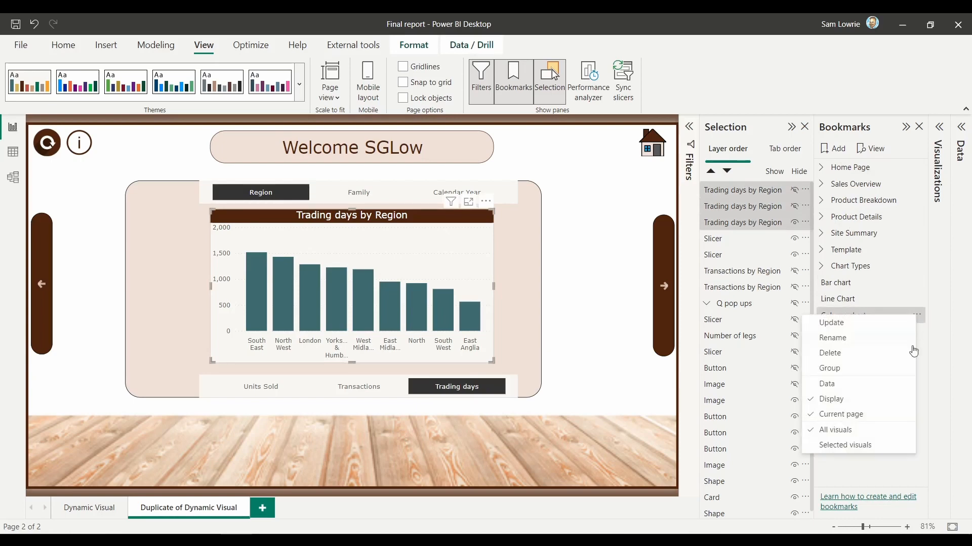
left_click(871, 450)
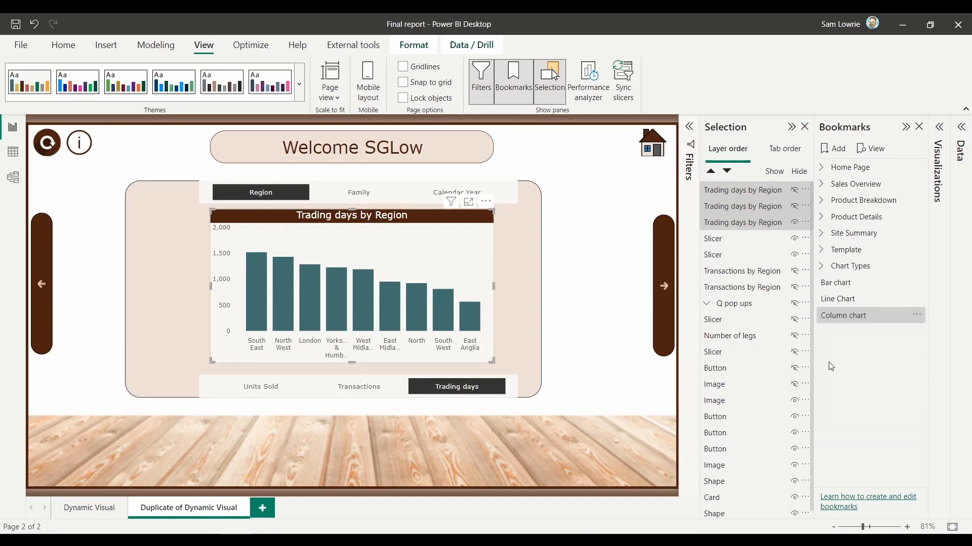
Step: Insert a bookmark navigator and move it down over the chart on the page
left_click(105, 46)
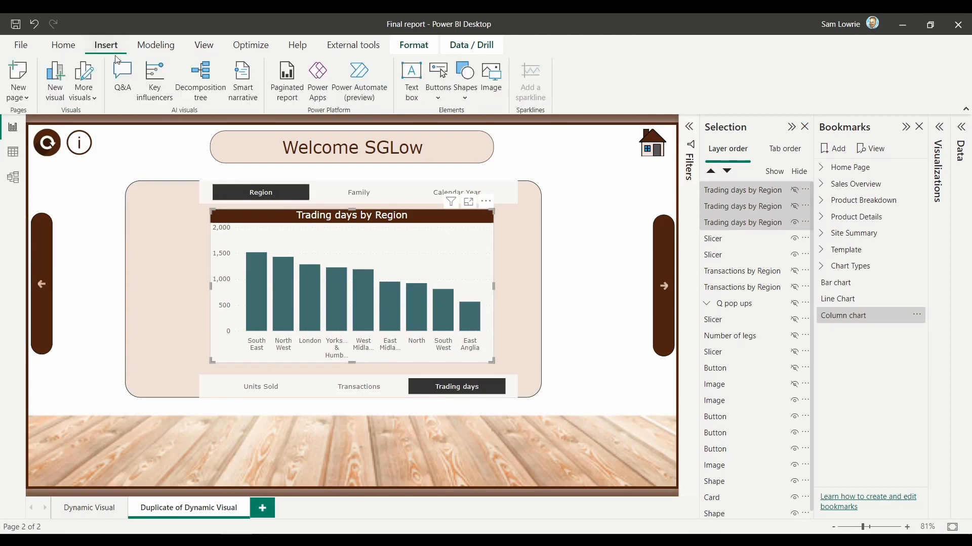
left_click(438, 95)
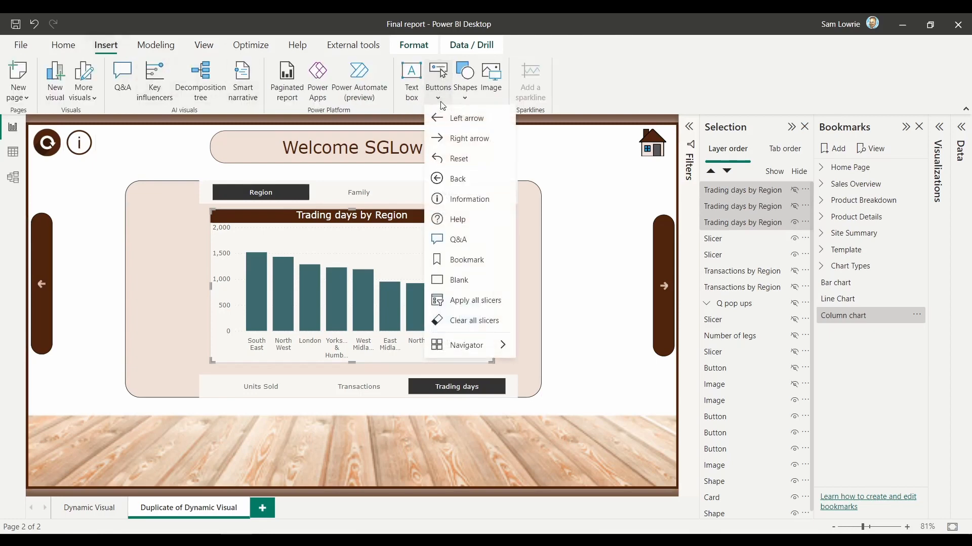
mouse_move(466, 349)
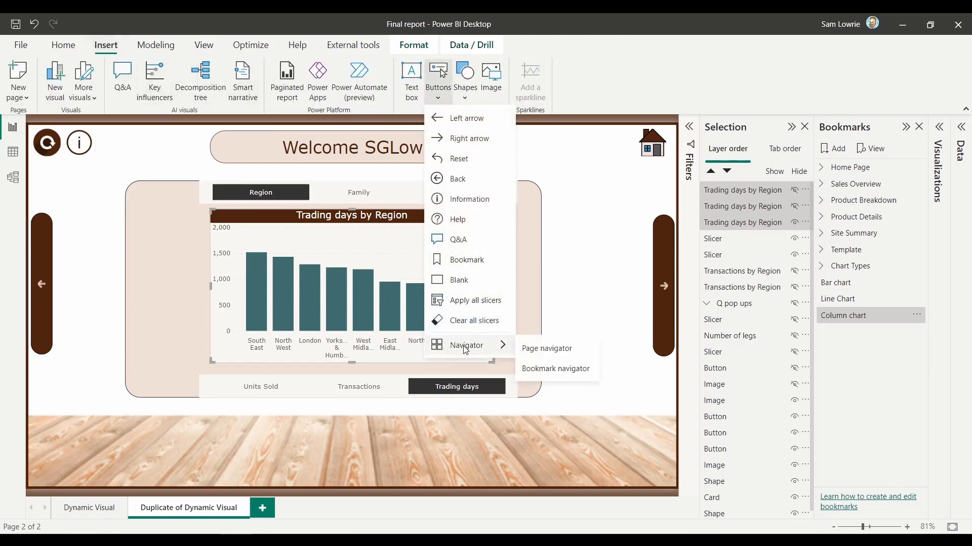
left_click(537, 369)
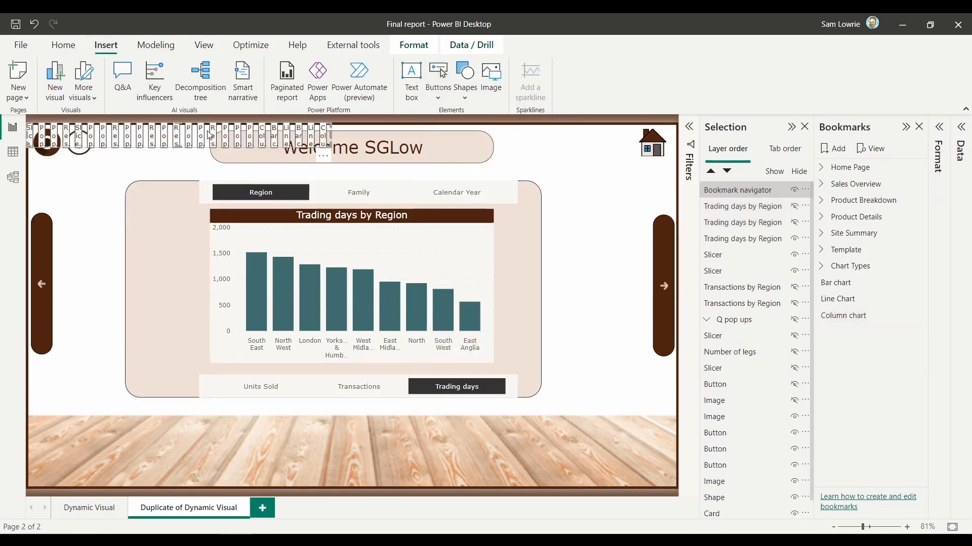
left_click_drag(210, 135, 297, 277)
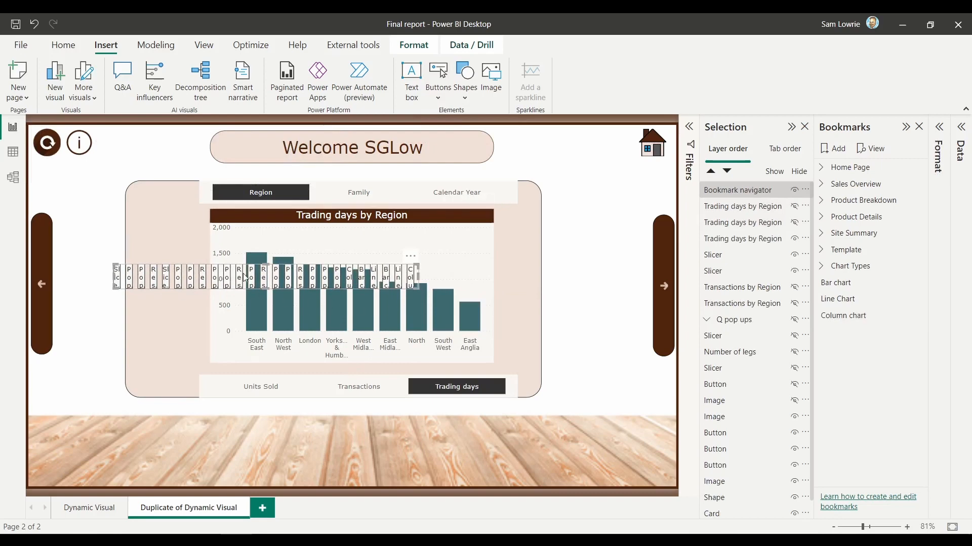
Step: Open the bookmark navigator's format settings and its choice of bookmark groups
left_click(939, 131)
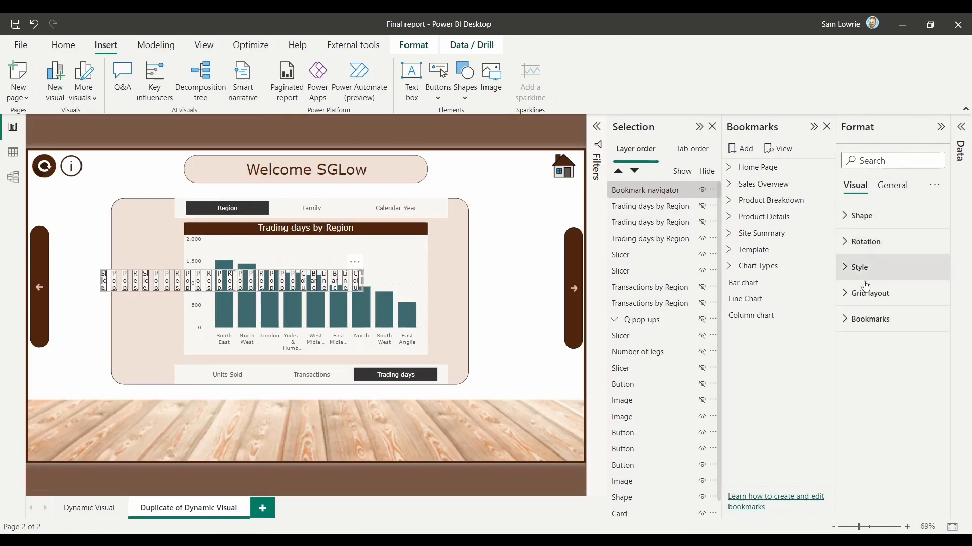
left_click(845, 320)
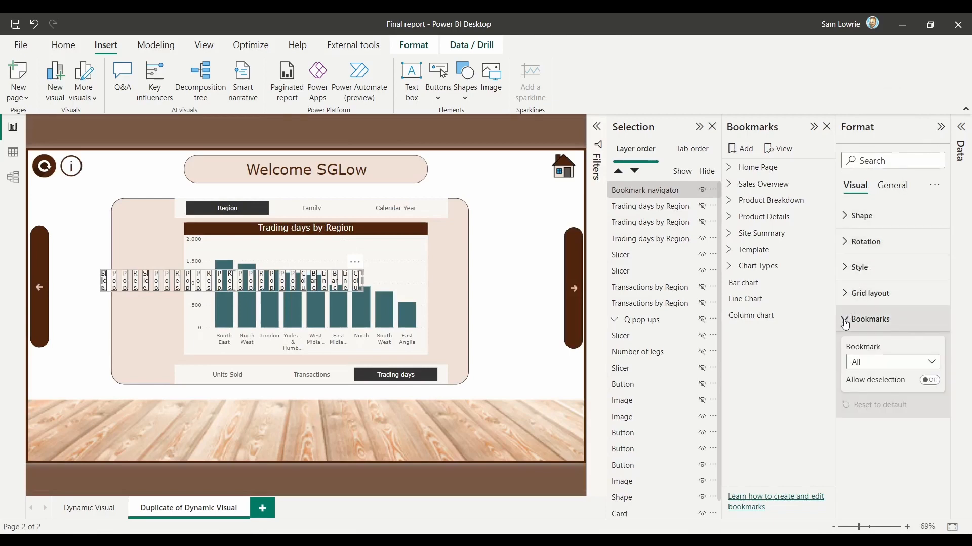
left_click(876, 363)
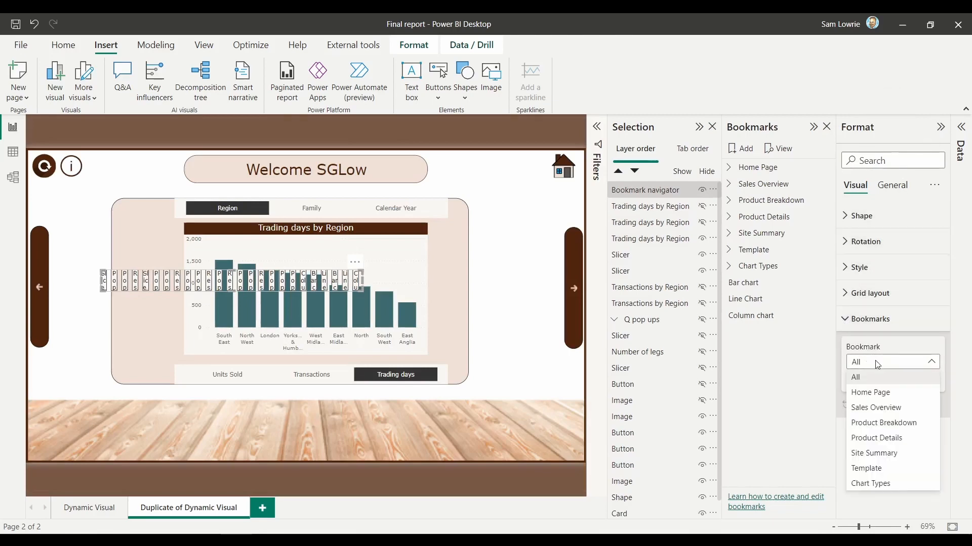
Step: Group the Bar chart, Line Chart and Column chart bookmarks and name the group Swap Chart
left_click(751, 287)
left_click(750, 298, "ctrl")
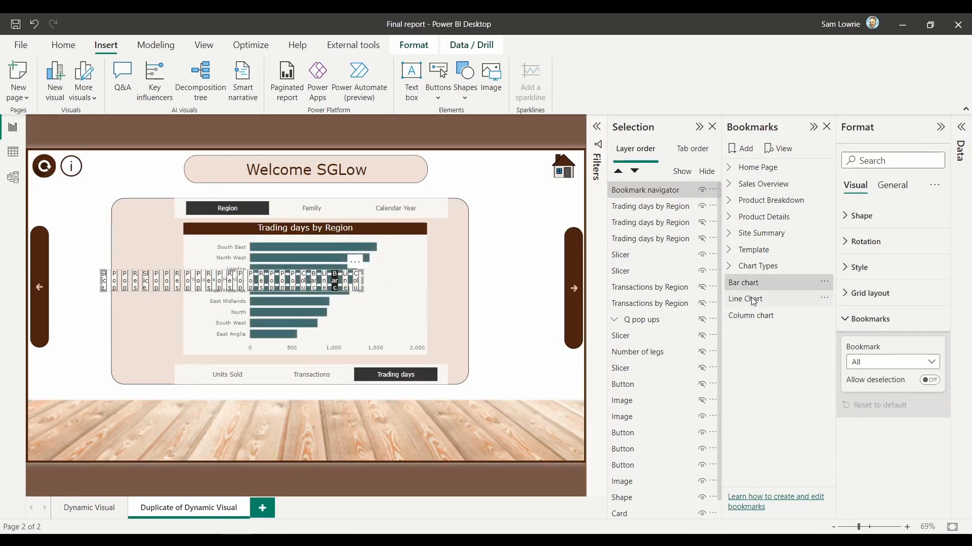
left_click(749, 318, "ctrl")
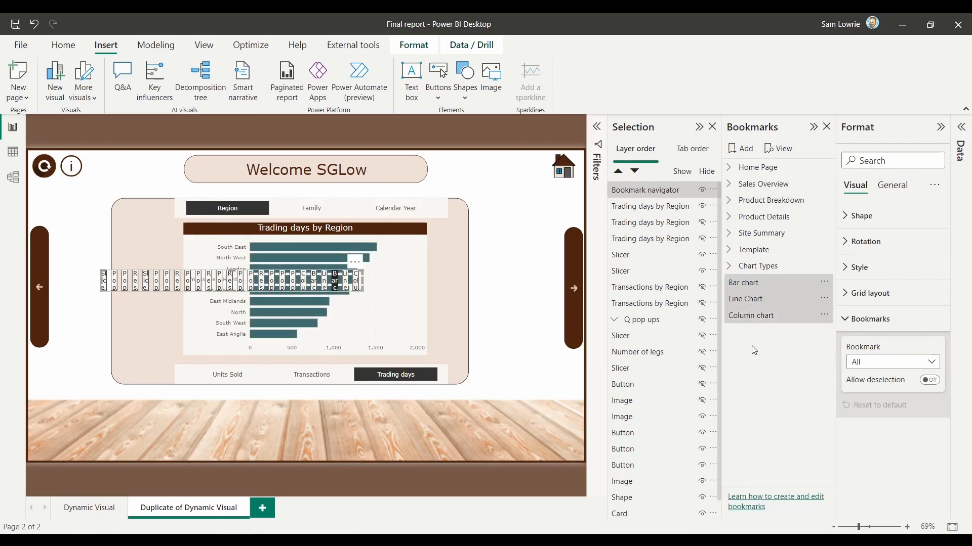
right_click(767, 317)
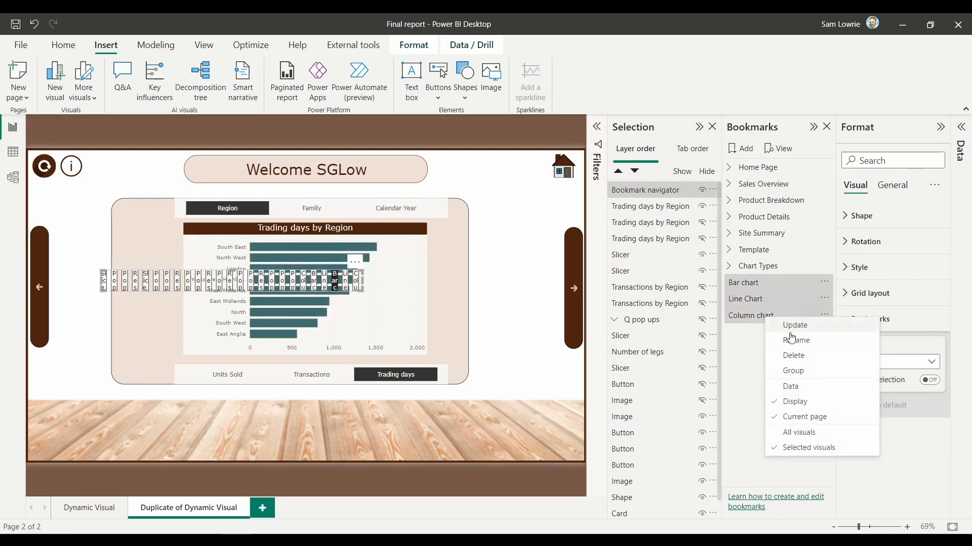
left_click(793, 371)
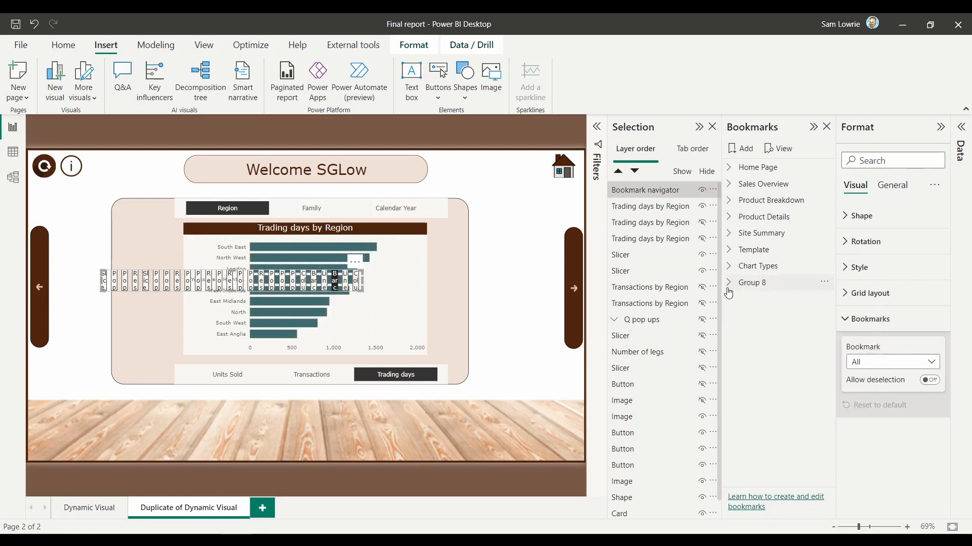
double_click(754, 286)
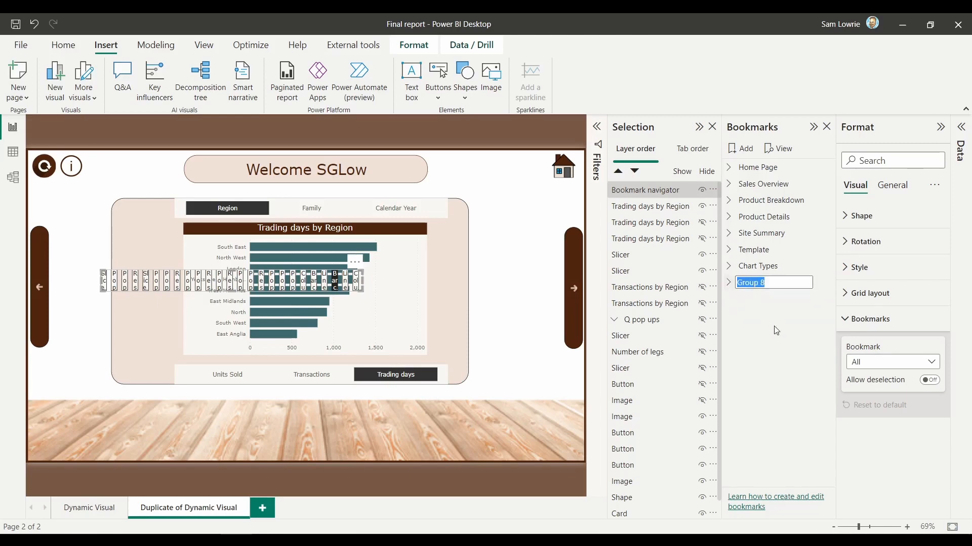
type("Swap Chart")
key("Return")
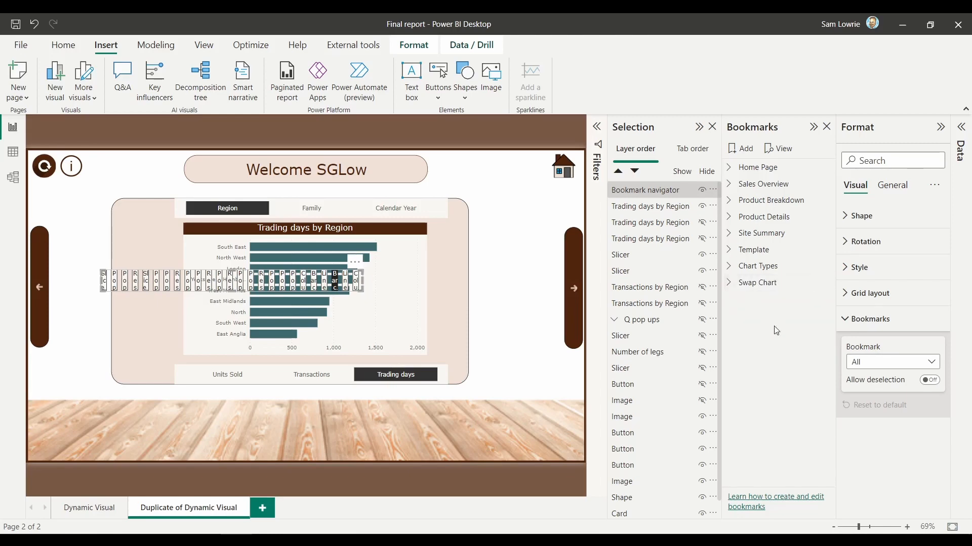
Step: Set the bookmark navigator to show only the Swap Chart bookmark group
left_click(908, 363)
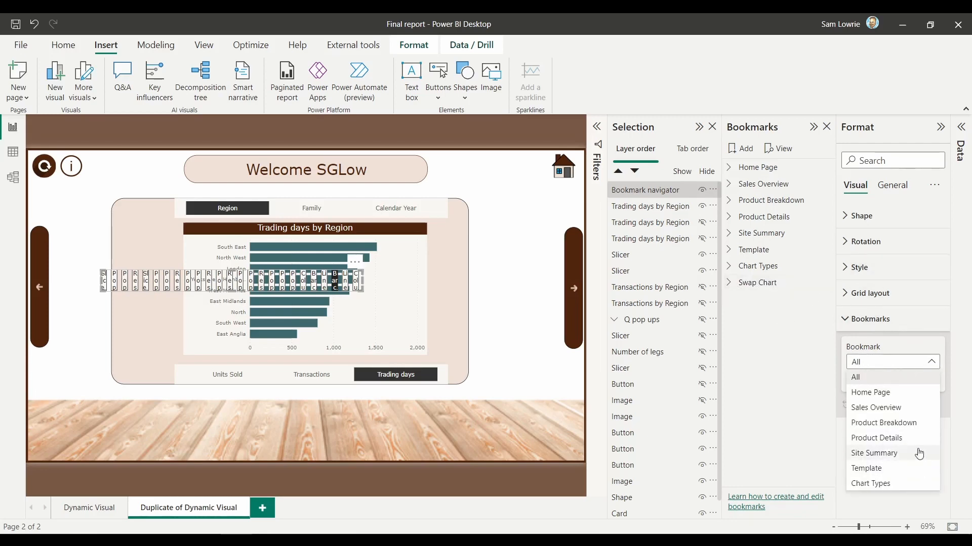
left_click(788, 324)
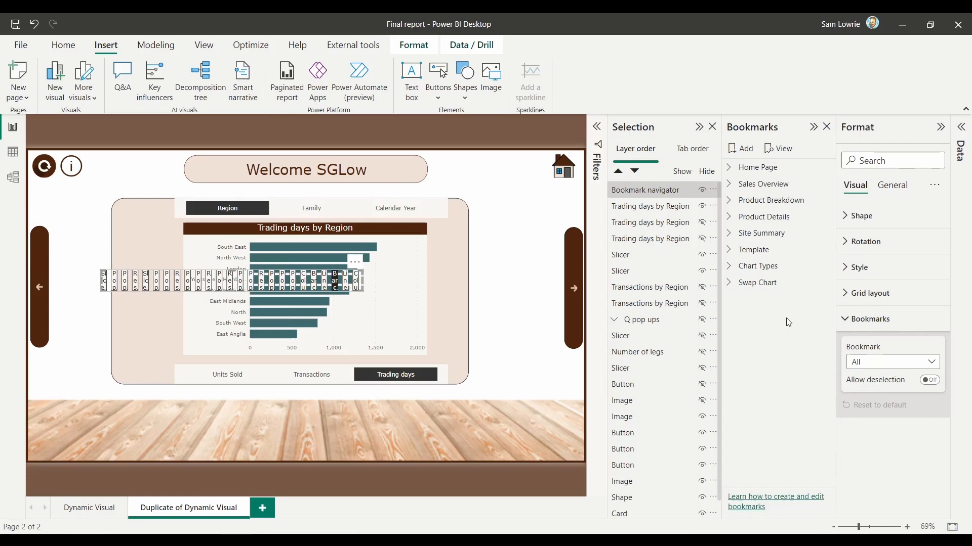
left_click(538, 288)
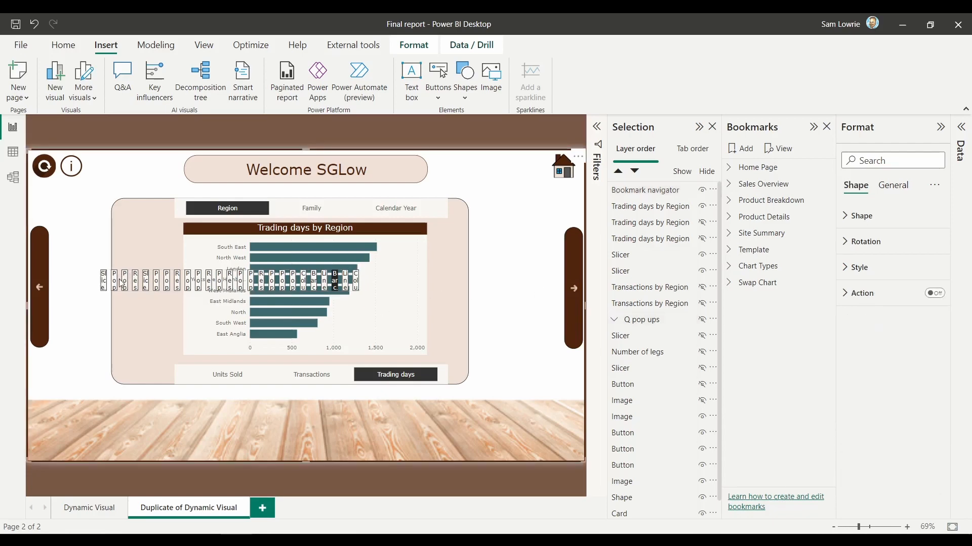
left_click(158, 287)
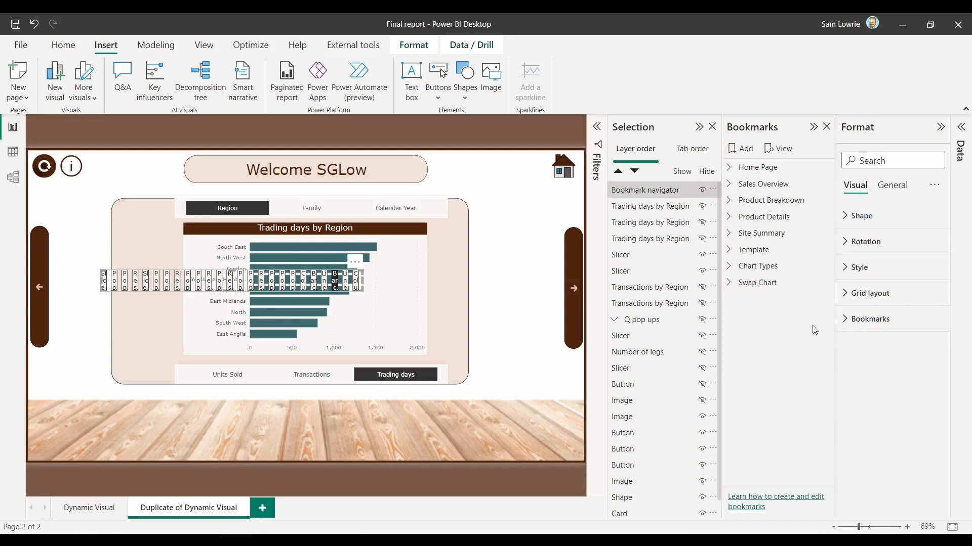
left_click(858, 319)
left_click(885, 363)
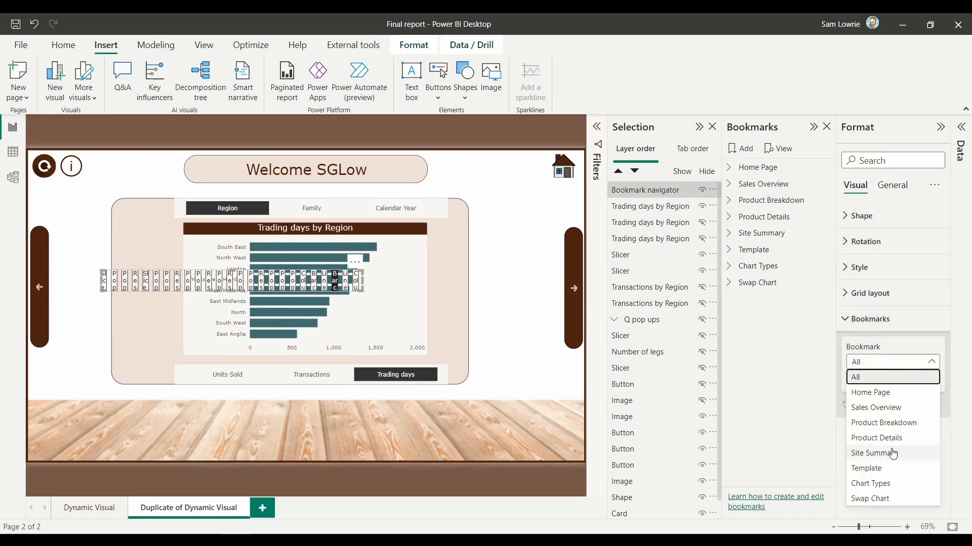
left_click(875, 501)
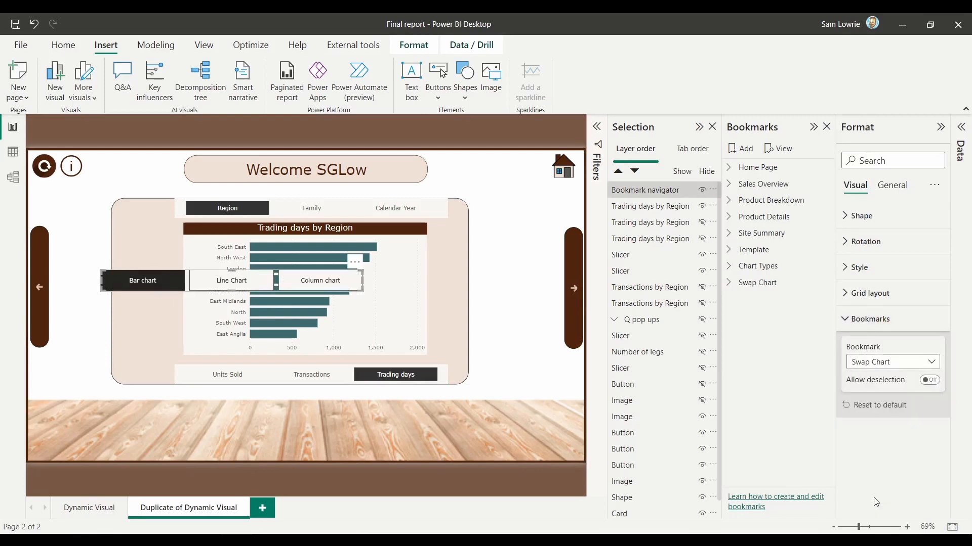
Step: Set the navigator's orientation to Vertical, then resize and place it in the empty space to the left of the chart
left_click(846, 298)
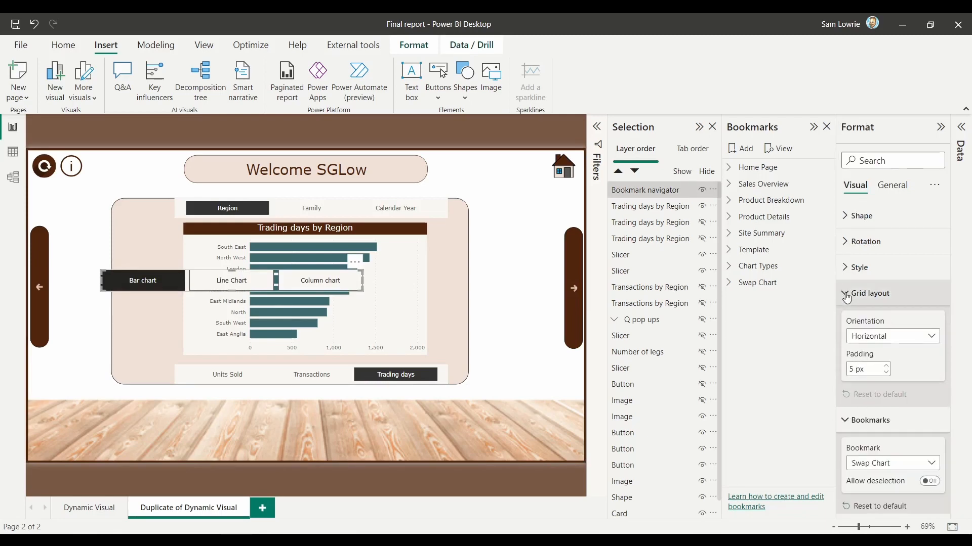
left_click(871, 336)
left_click(875, 367)
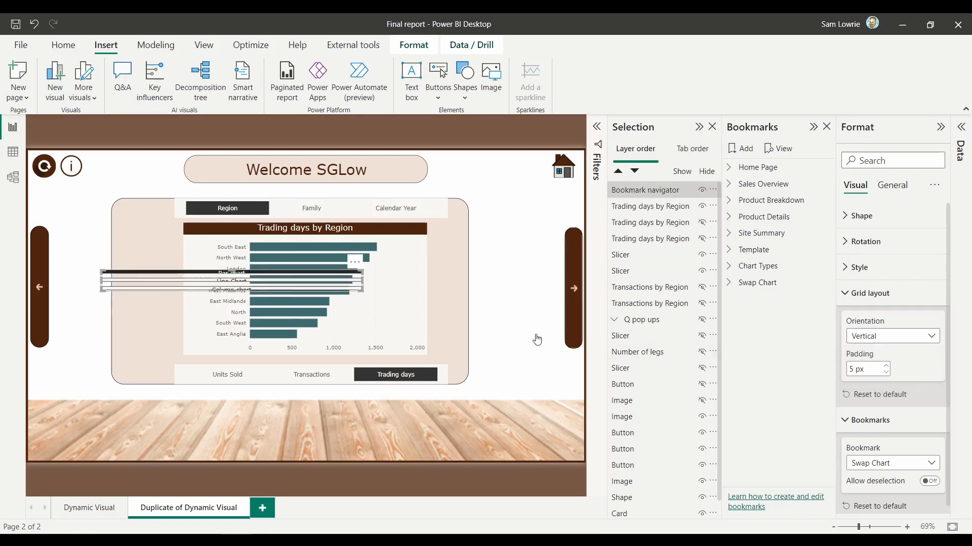
left_click_drag(366, 295, 154, 358)
left_click_drag(134, 324, 155, 290)
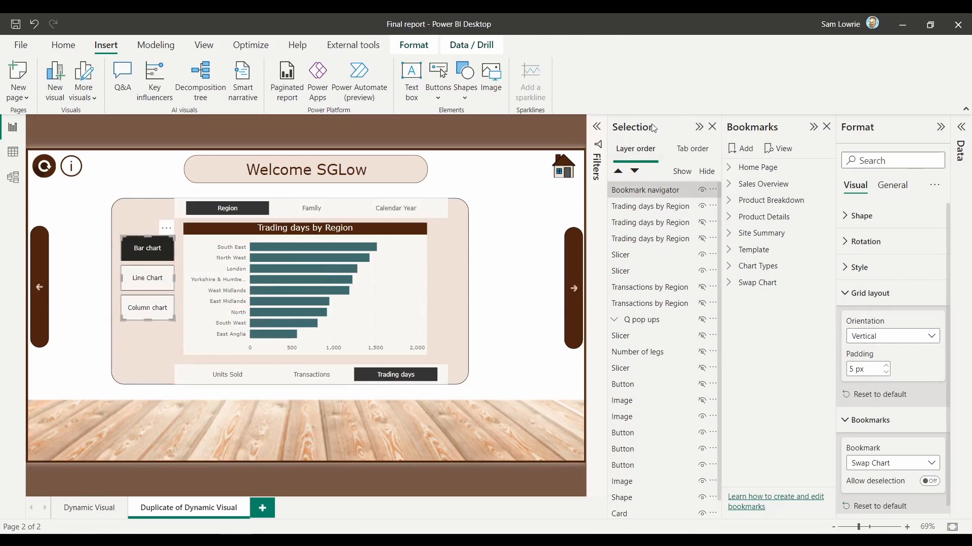
Step: Collapse the Selection, Bookmarks and Format panes to enlarge the report canvas
left_click(699, 127)
left_click(813, 127)
left_click(941, 127)
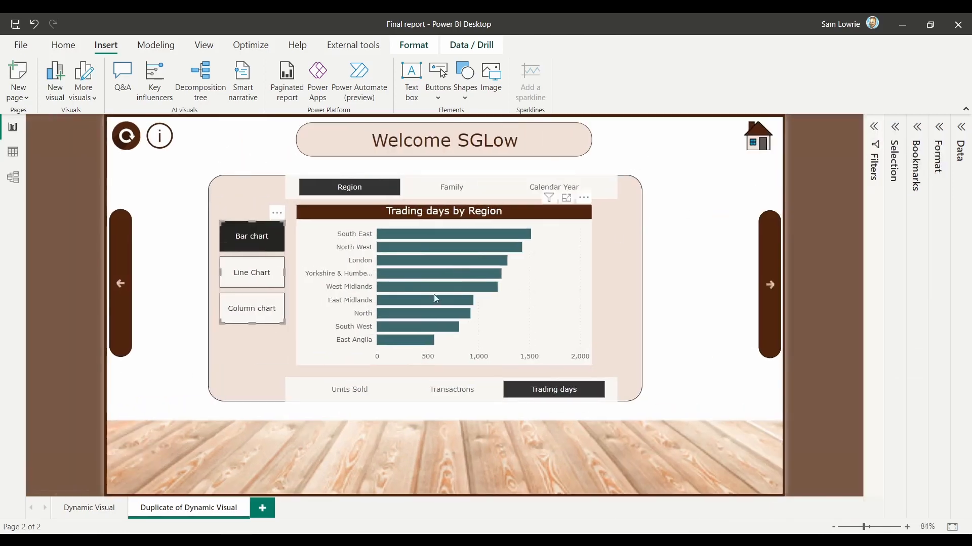
Step: Test the slicers by switching the category to Family and back to Region, and the KPI to Transactions and Units Sold
left_click(456, 192)
left_click(452, 190)
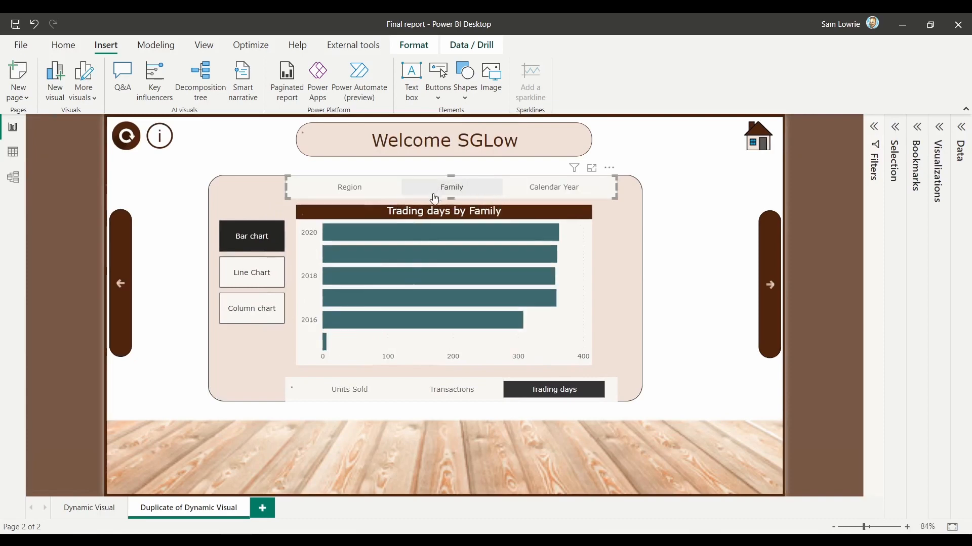
left_click(349, 188)
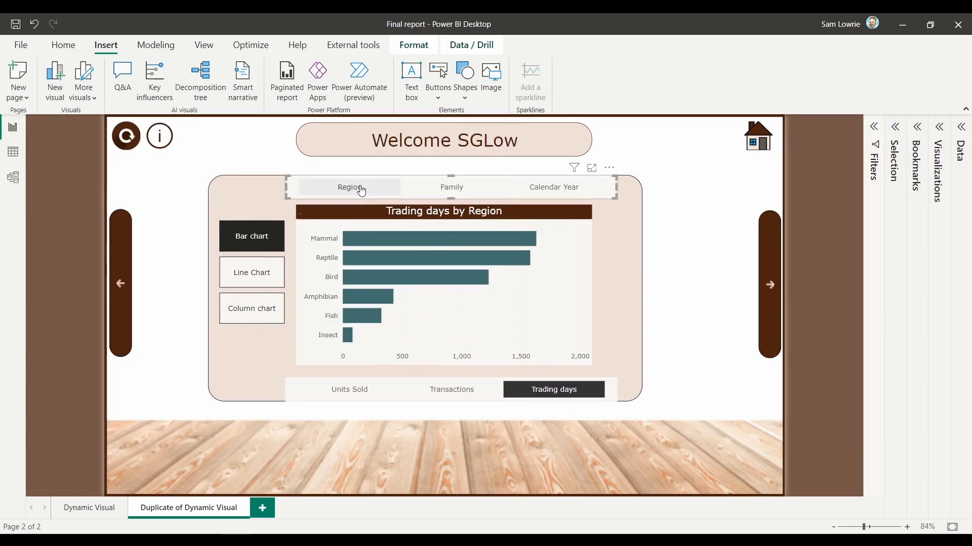
left_click(437, 388)
left_click(361, 395)
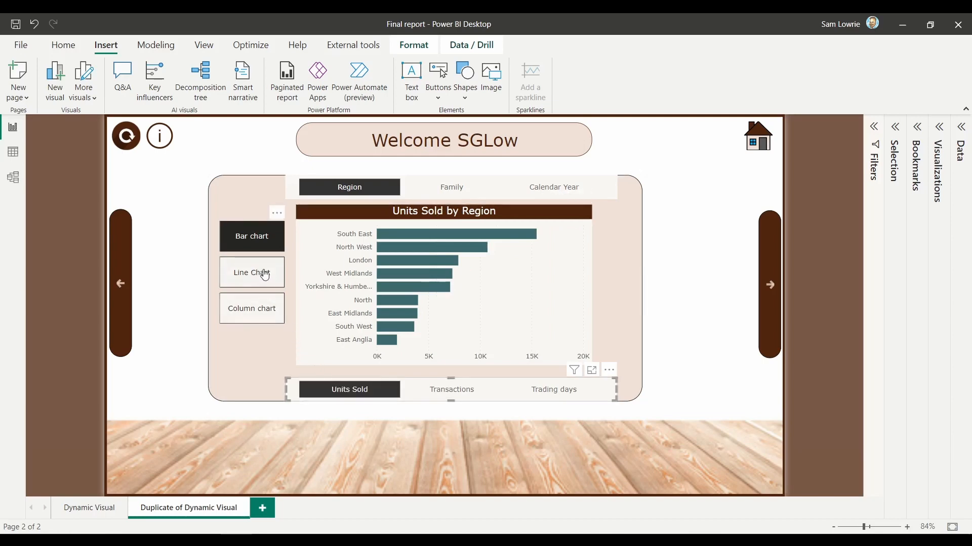
Step: Test the bookmark navigator by switching between the line and column charts and returning to the bar chart
left_click(265, 275)
left_click(258, 309)
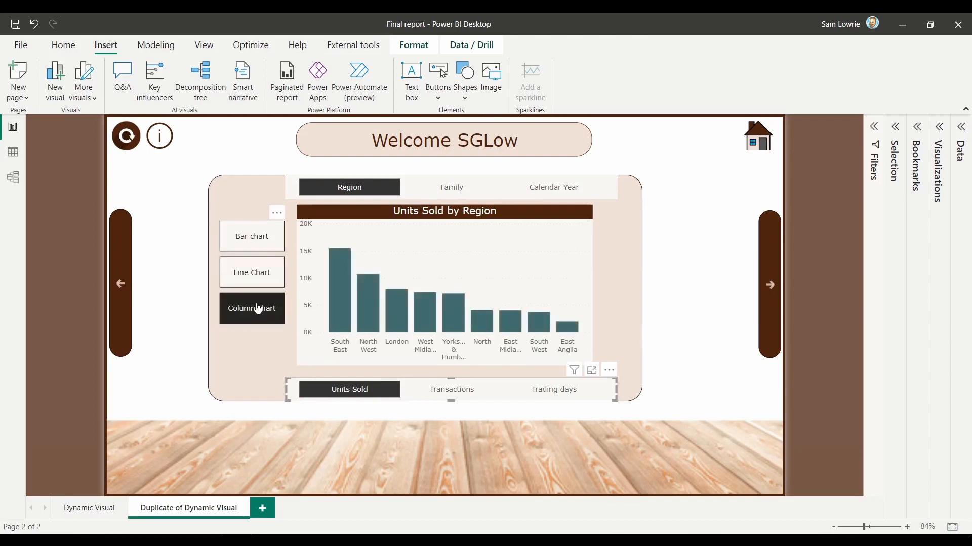
left_click(256, 275)
left_click(256, 240)
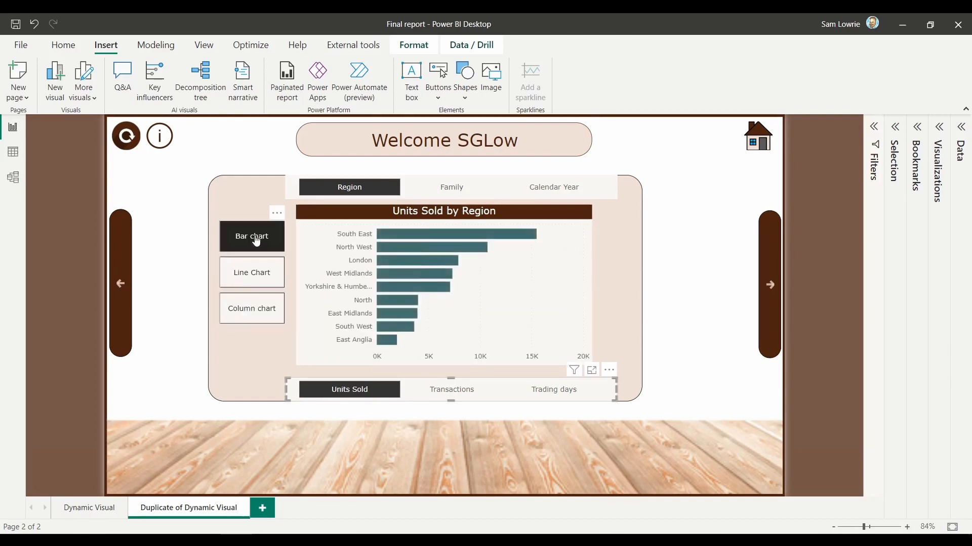